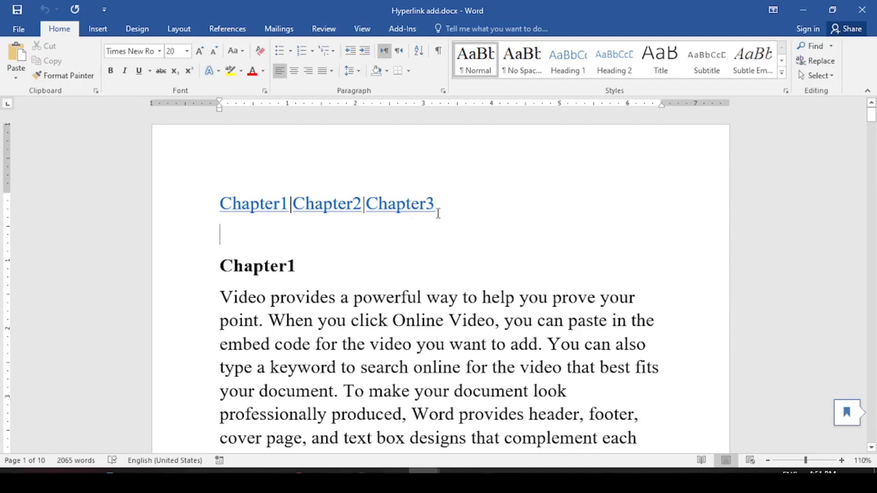
Test the Chapter1, Chapter2 and Chapter3 hyperlinks in the sample document, returning to the beginning of the document between them
left_click(436, 206)
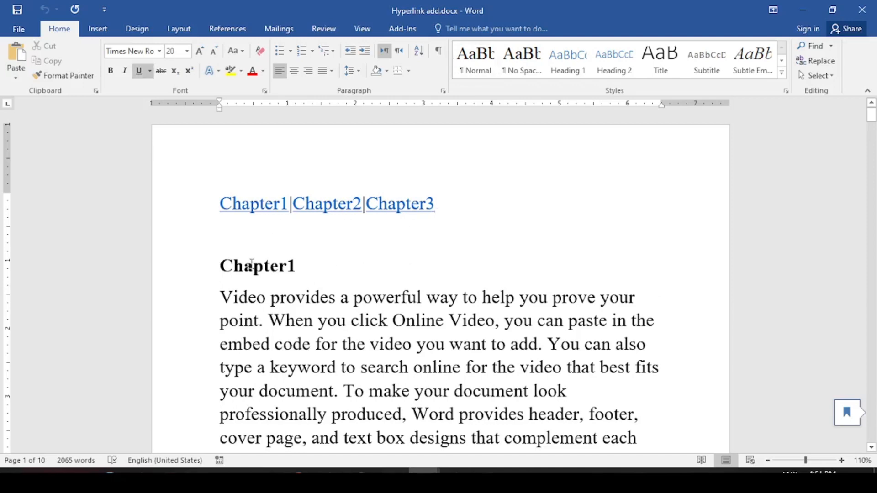
scroll(336, 318, "down", 2)
scroll(336, 318, "down", 15)
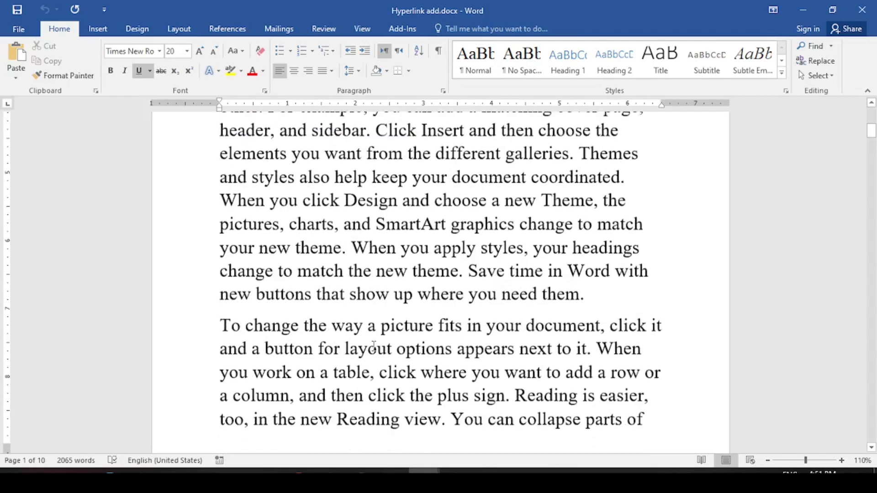
scroll(396, 395, "up", 8)
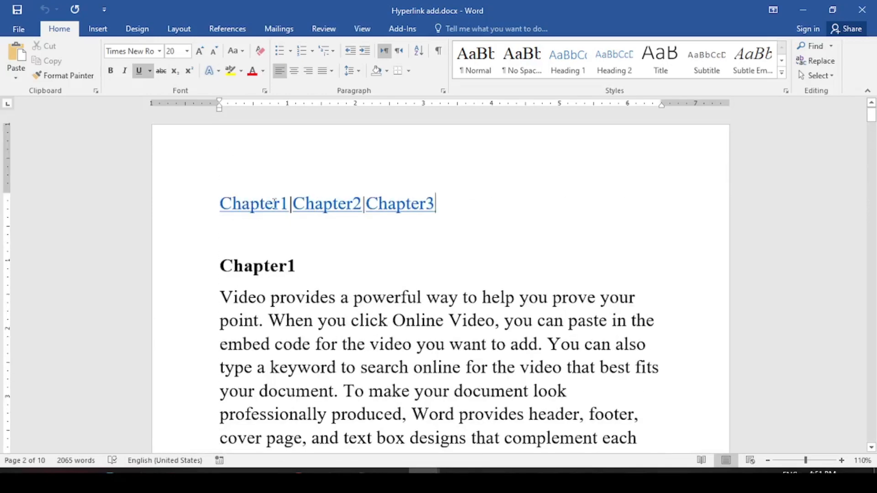
left_click(255, 211, "ctrl")
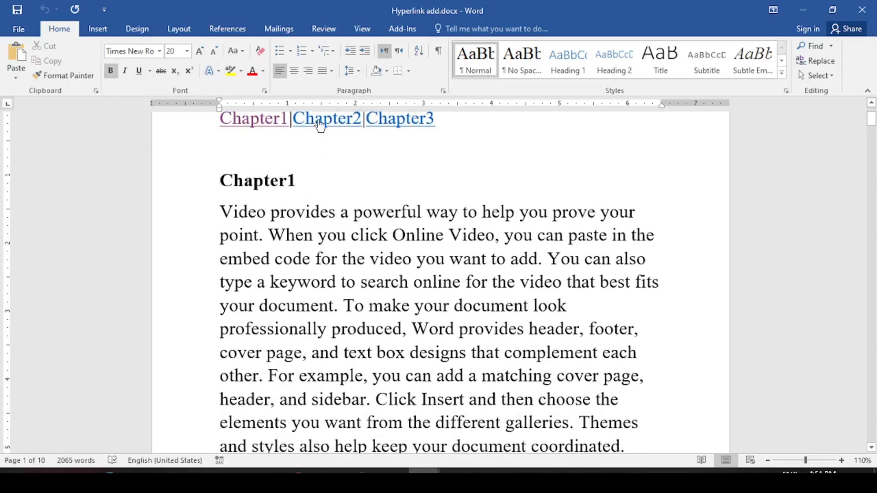
left_click(321, 126, "ctrl")
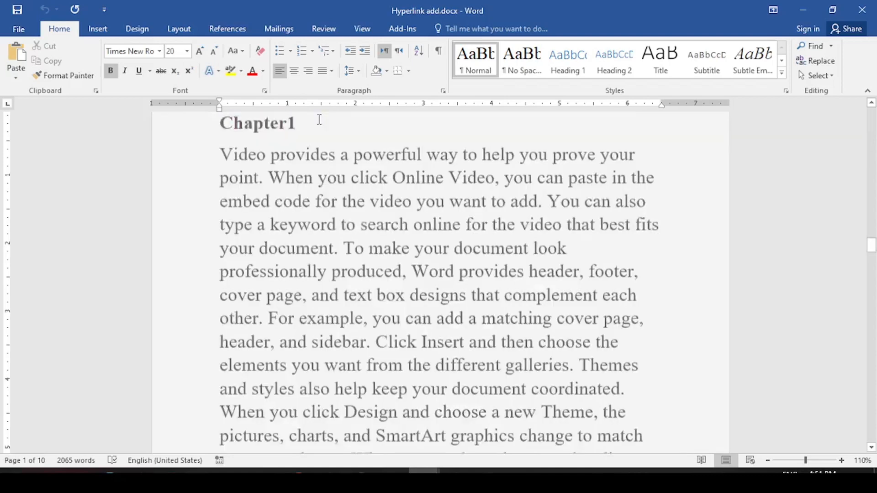
key("ctrl+Home")
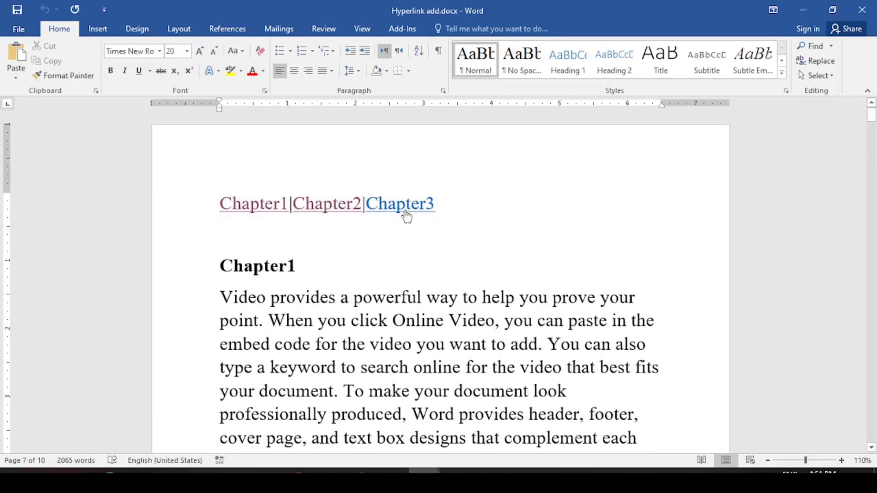
left_click(406, 217, "ctrl")
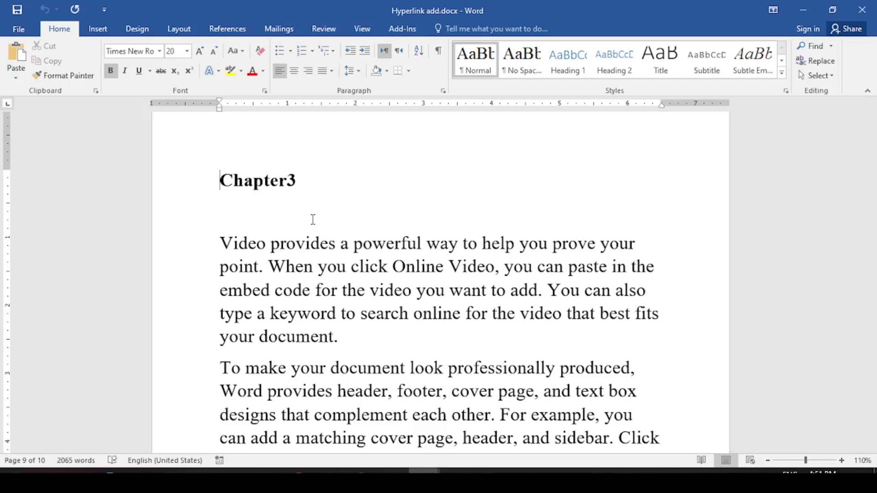
key("ctrl+Home")
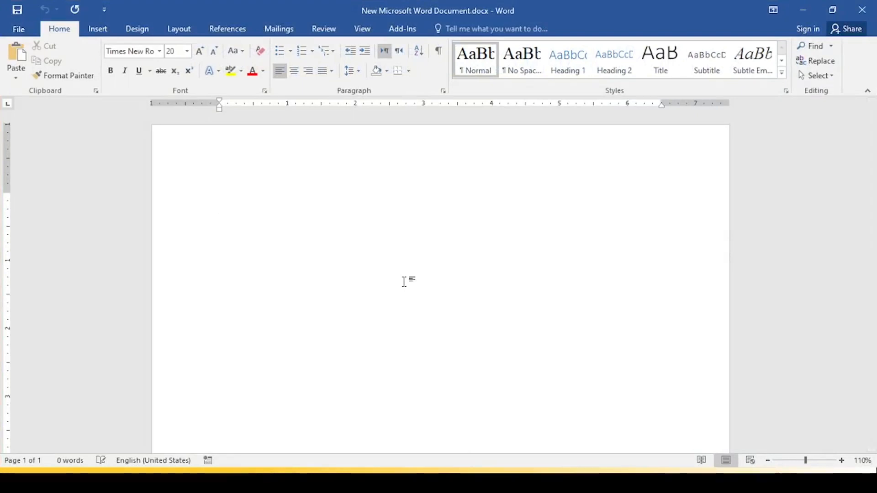
Enter the navigation line "Chapter1|Chapter2|Chapter3" in bold at the start of the blank document
type("Chapter1")
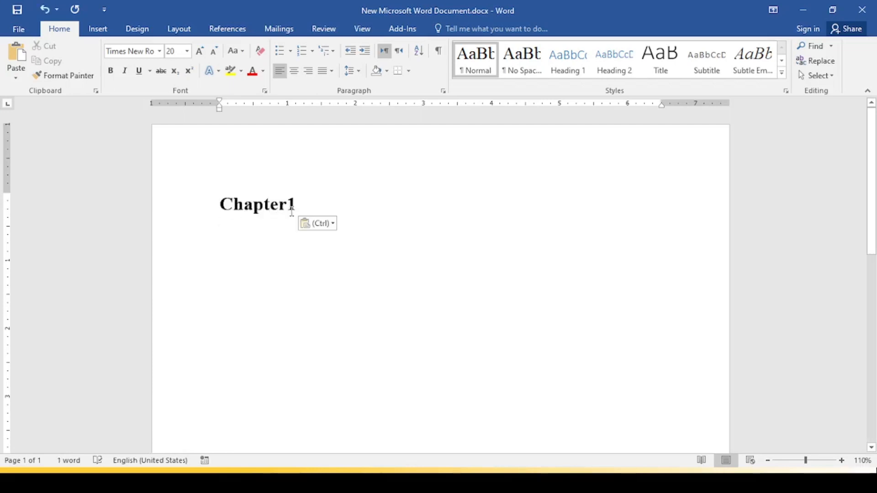
left_click(306, 206)
type("|")
type("Chapter1")
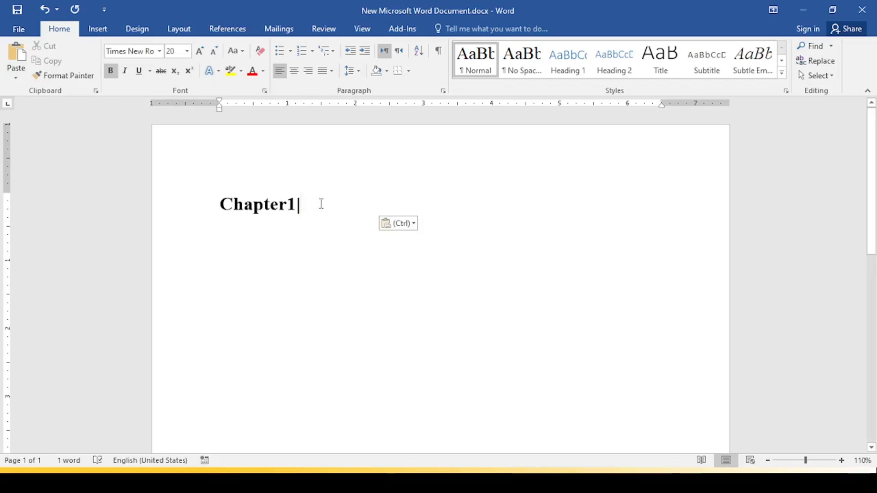
left_click(381, 206)
key("BackSpace")
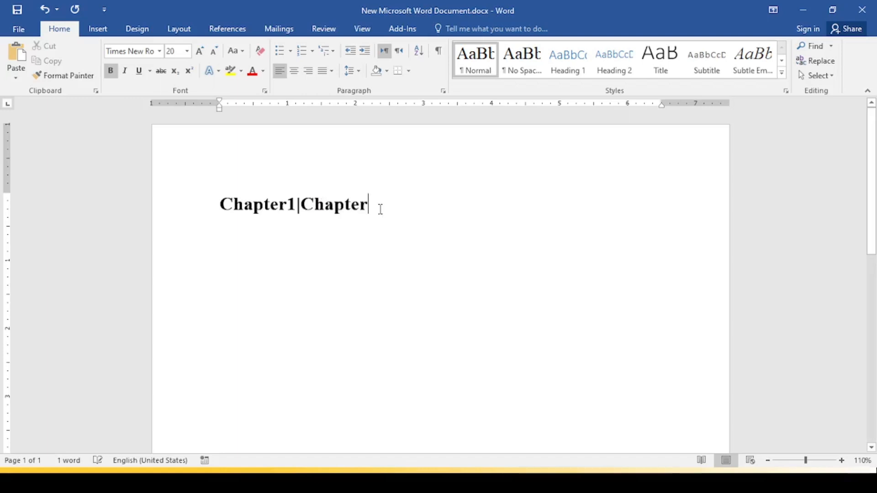
type("2|")
type("Chapter1")
left_click(457, 204)
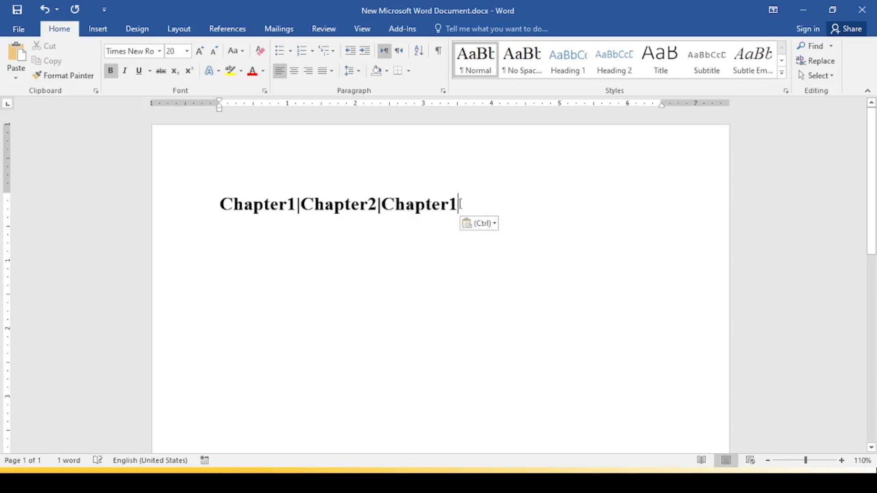
key("BackSpace")
type("3")
key("Return")
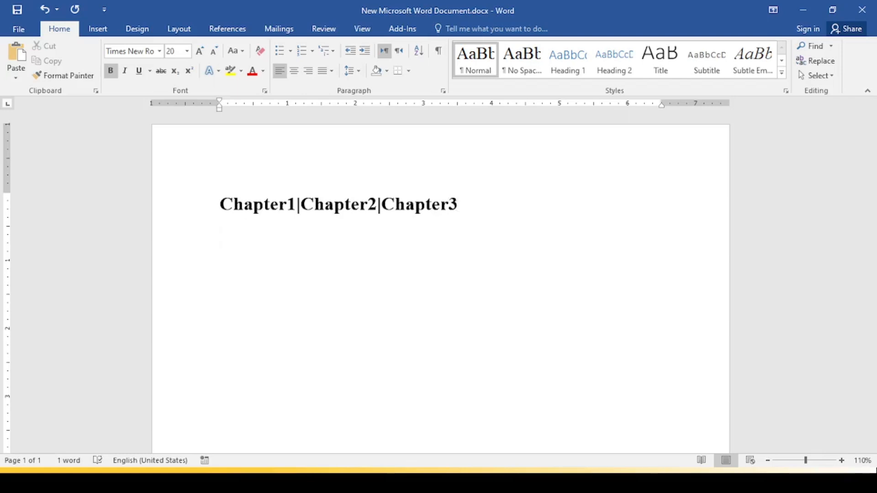
Add a bold "Chapter1" heading below the navigation line, leaving an empty line between them
left_click(228, 267)
type("Chapter1")
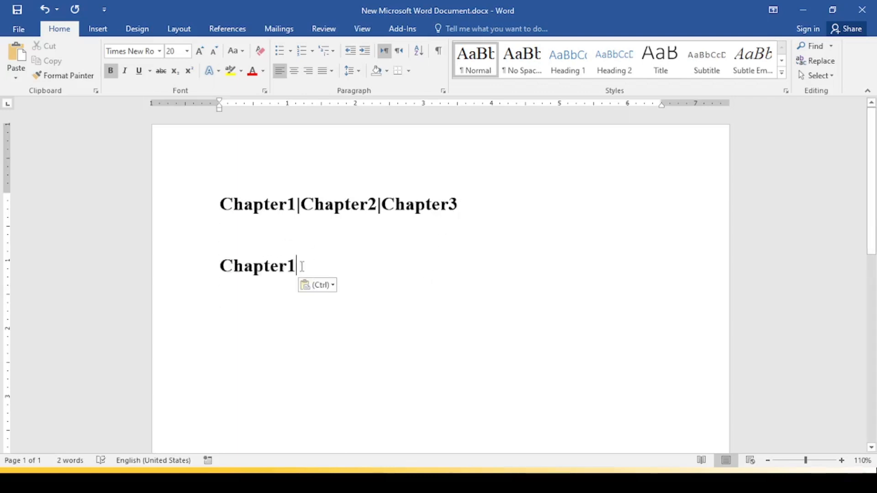
key("Return")
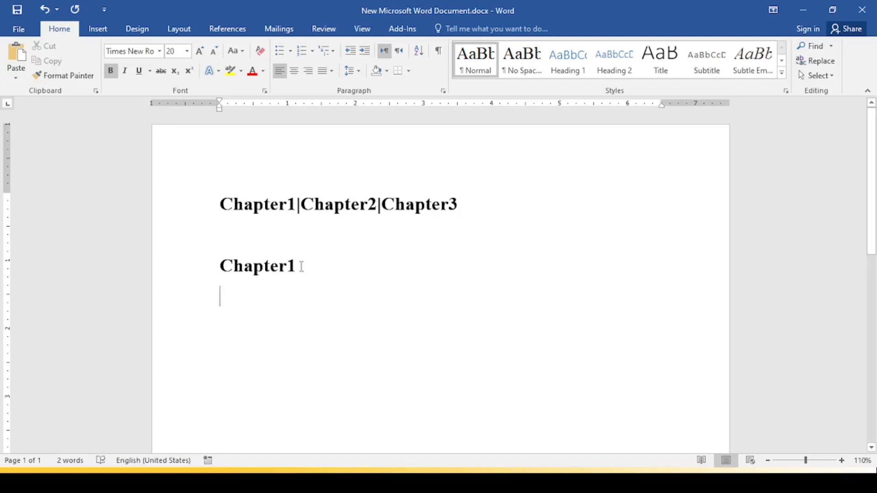
Fill the Chapter1 section with sample text generated by =rand(10,10)
type("=ran")
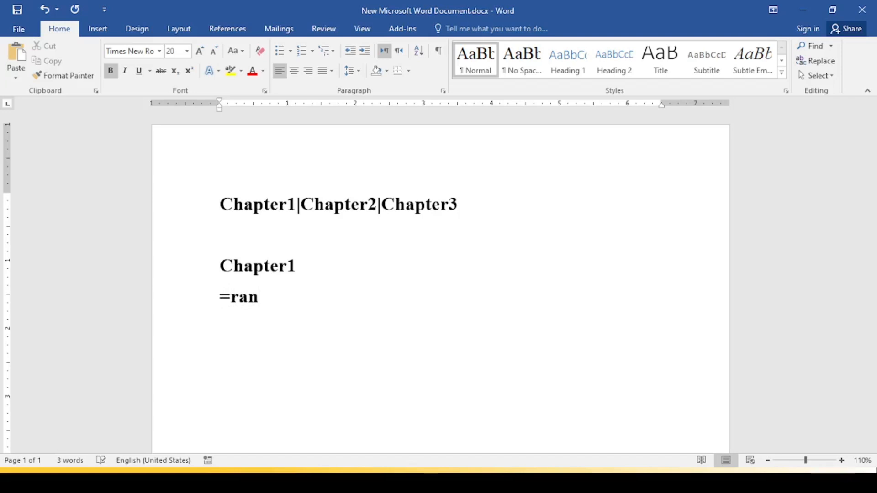
type("d()")
left_click(276, 301)
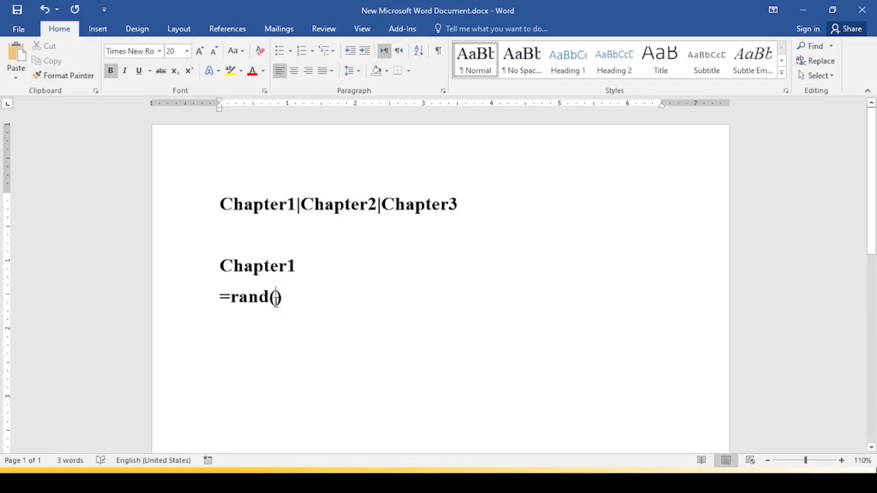
type("10,")
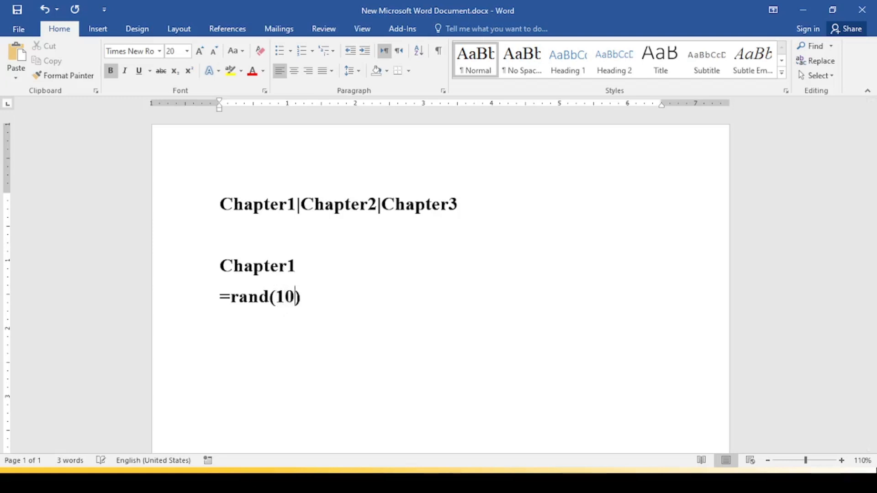
type("10")
key("Return")
key("BackSpace")
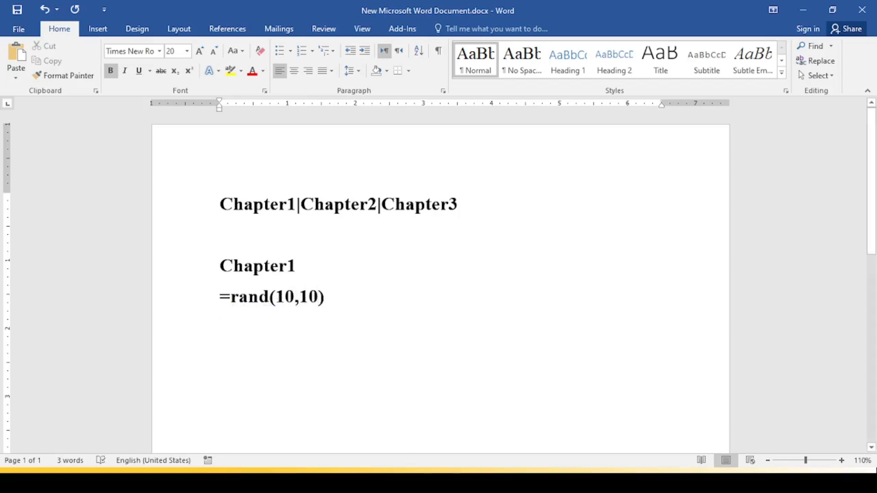
key("Return")
Add a bold heading reading "Chapter", without a number, on the empty page after the Chapter1 text
scroll(539, 241, "up", 5)
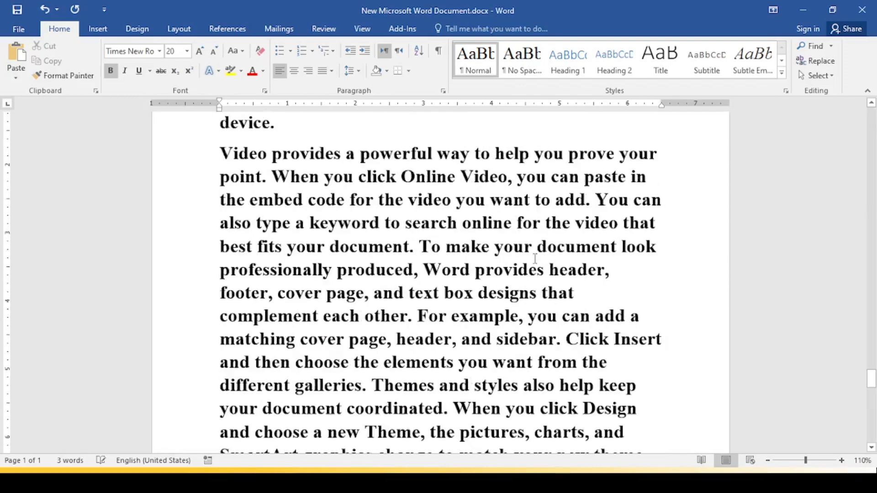
scroll(419, 343, "down", 8)
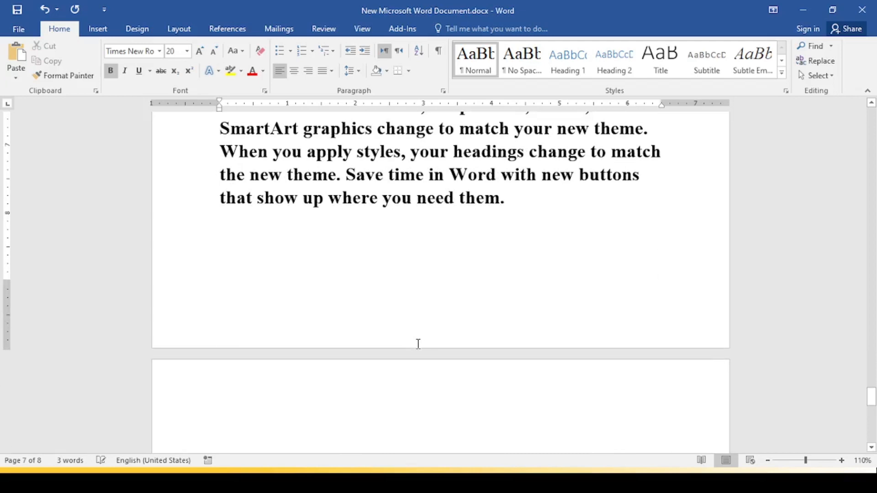
scroll(294, 305, "down", 3)
left_click(287, 323)
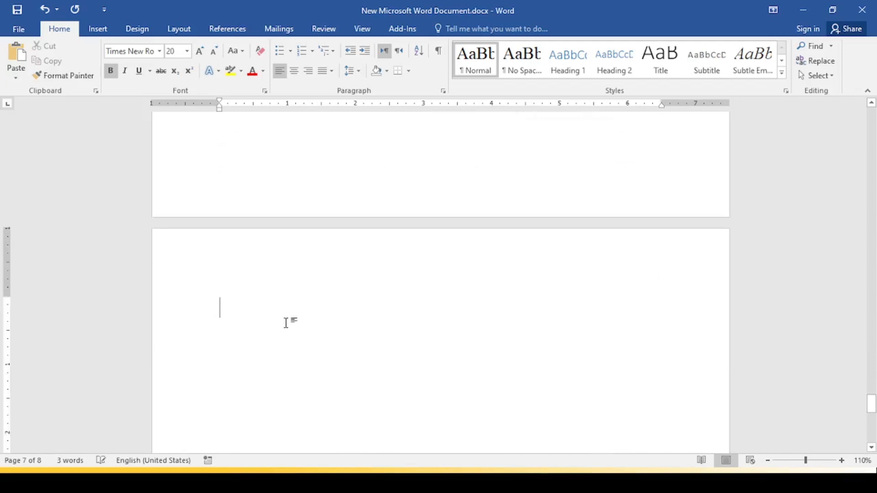
type("Chapter1")
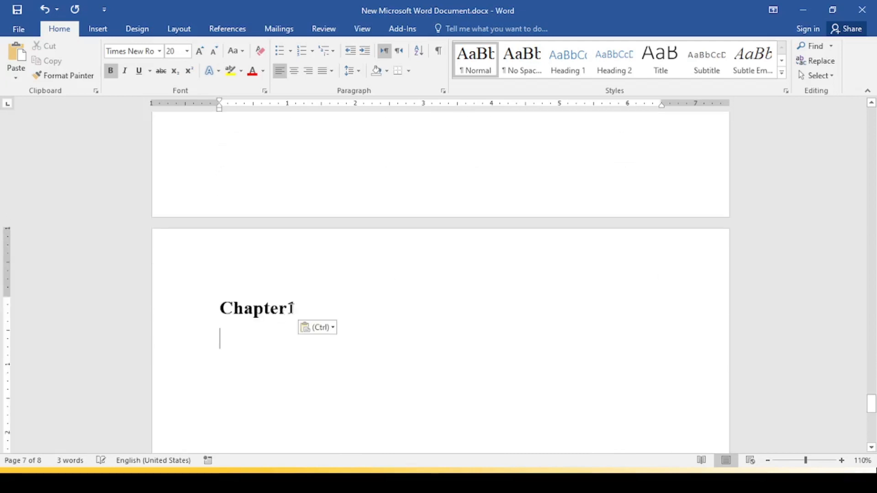
left_click(303, 307)
key("BackSpace")
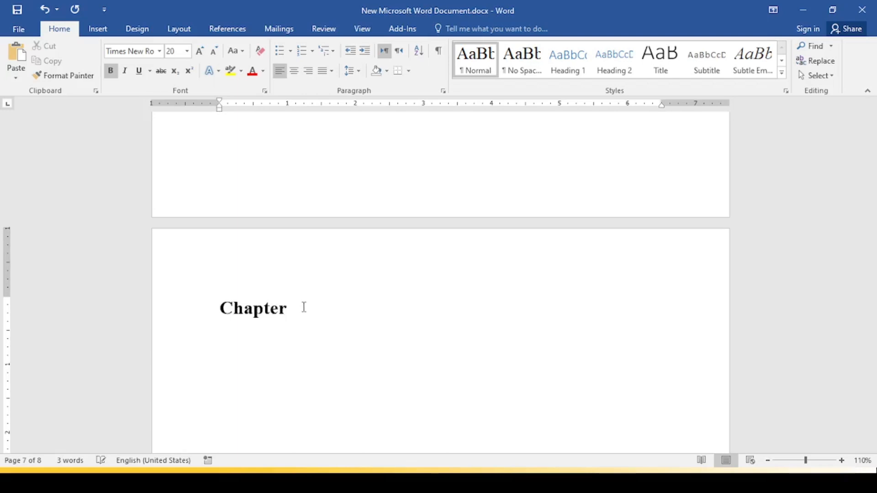
Enter =rand() on its own line directly beneath the unnumbered Chapter heading
type("=rand")
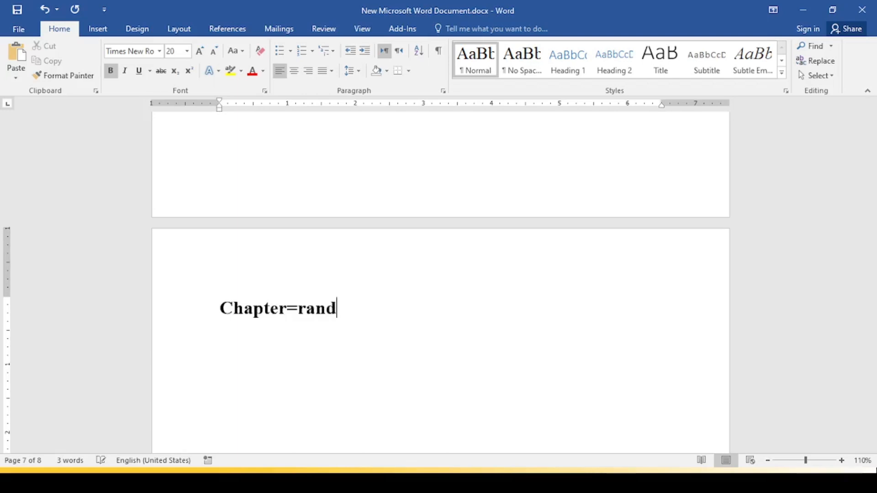
type("()")
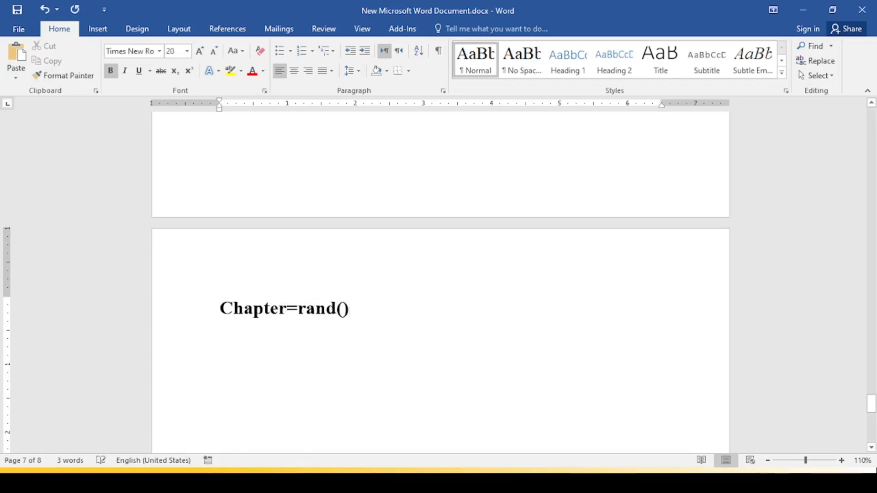
key("Left")
key("Left")
key("Left")
key("Left")
key("Left")
key("Left")
key("Left")
key("Return")
Complete the heading as "Chapter2" and generate the sample text from the =rand() line below it
left_click(295, 307)
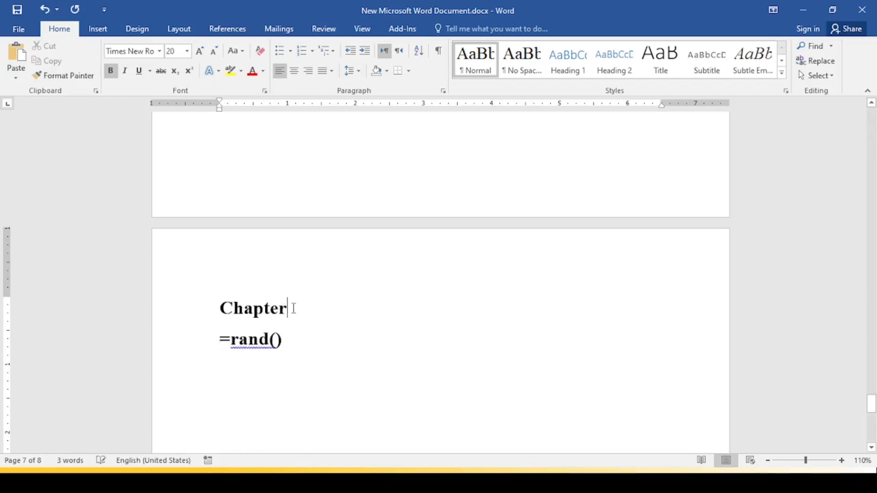
type("2")
left_click(288, 341)
key("Return")
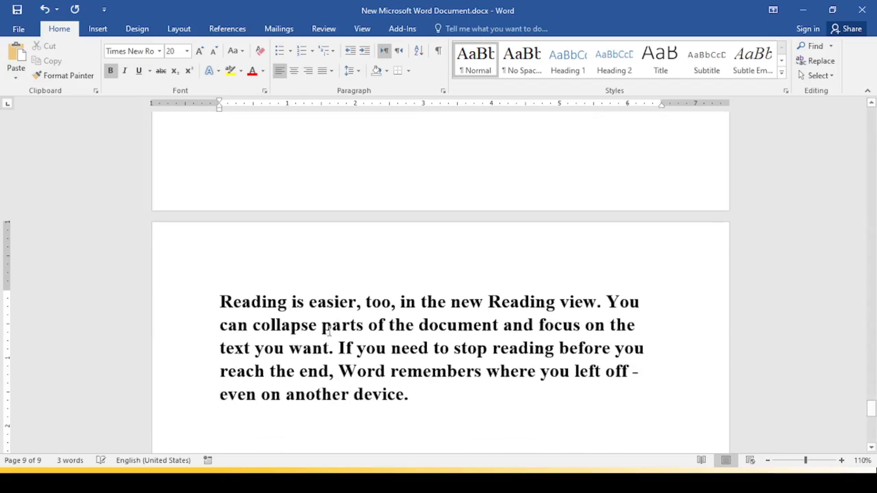
Add a bold "Chapter3" heading after the end of the Chapter2 text, followed by a new line
scroll(378, 279, "up", 3)
scroll(378, 276, "up", 5)
scroll(371, 274, "down", 6)
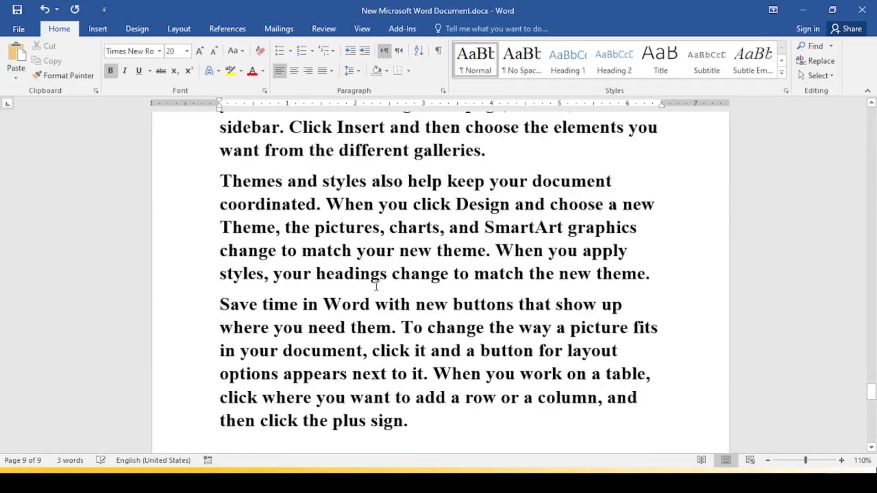
scroll(342, 312, "down", 5)
left_click(284, 241)
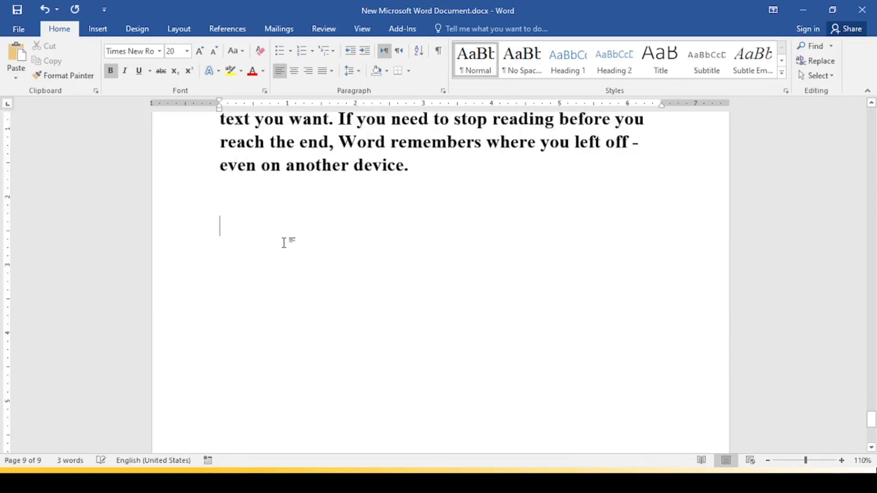
type("Chapter1")
left_click(299, 227)
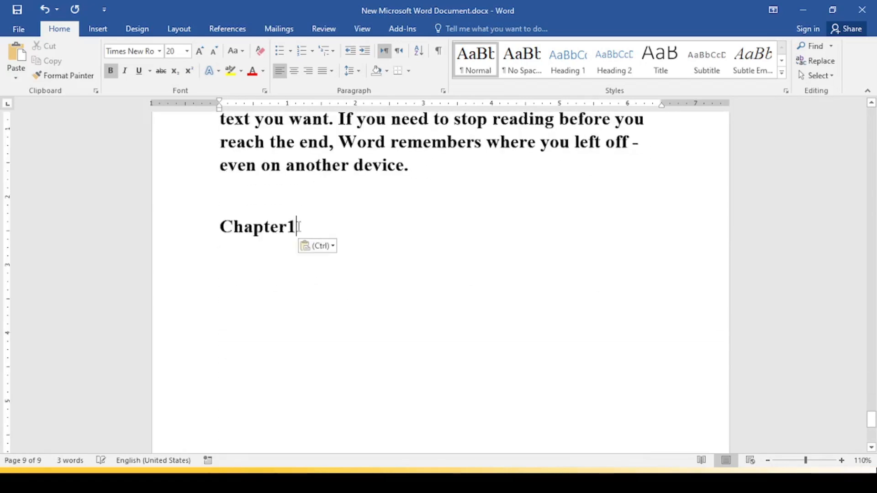
key("BackSpace")
type("3")
key("Return")
Fill the Chapter3 section with sample text generated by =rand()
type("=")
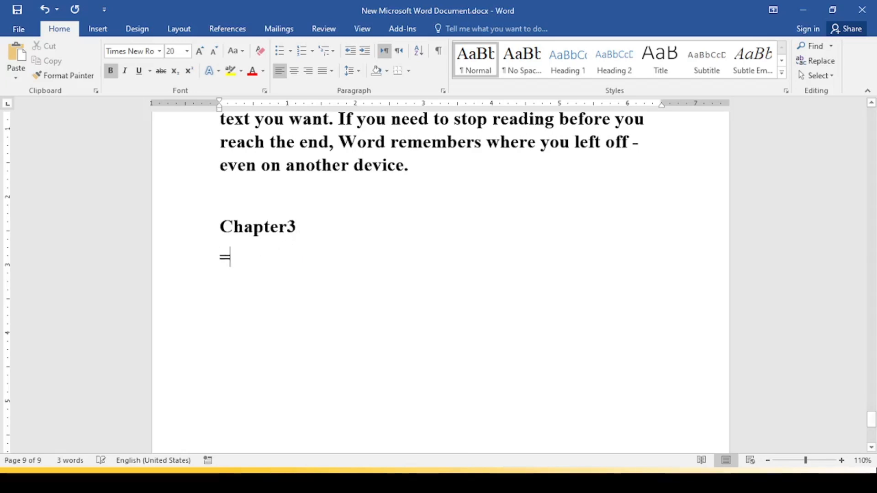
type("r")
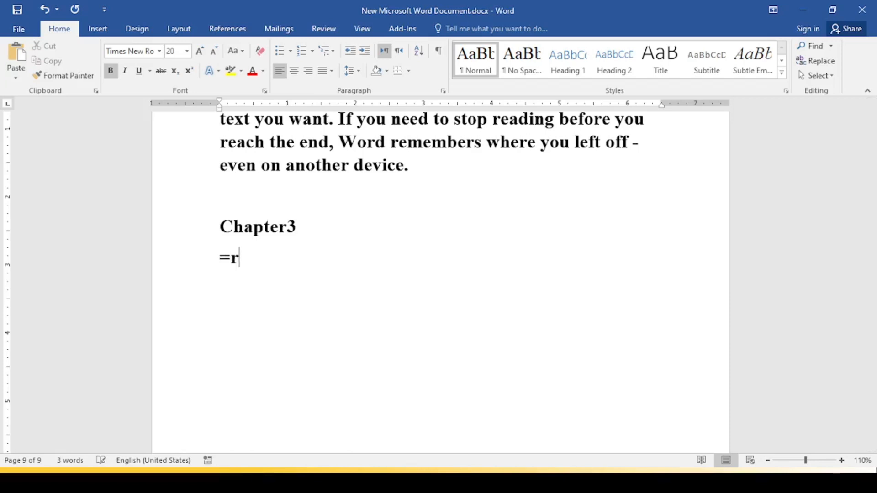
type("and()")
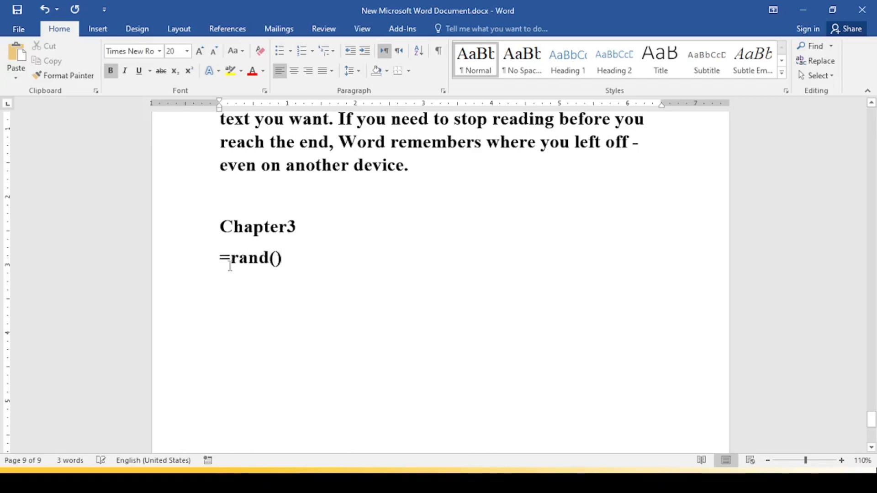
key("Return")
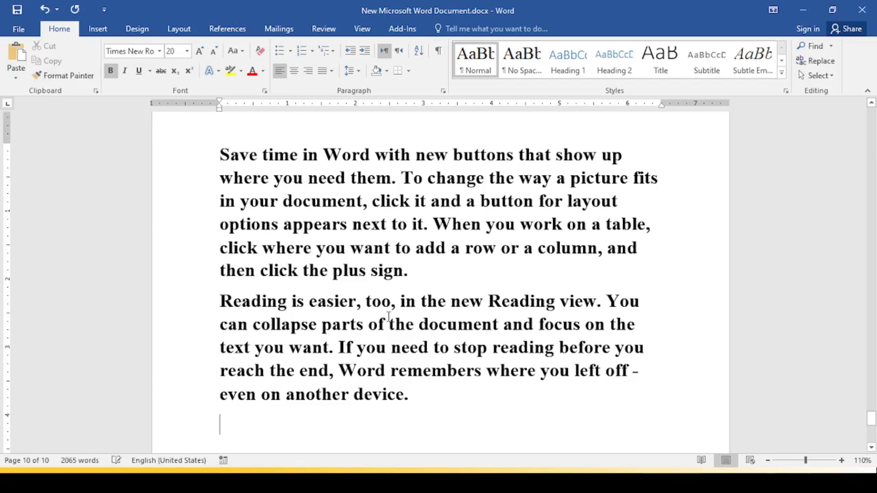
Bookmark the Chapter1 heading on the first page as "Chapter1", then open the bookmark list to check it
key("ctrl+Home")
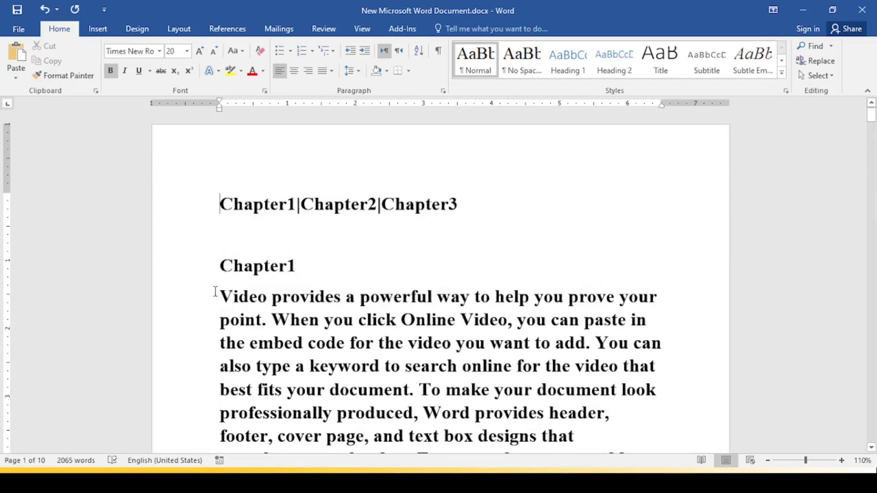
left_click(303, 271)
left_click(314, 204)
left_click_drag(304, 266, 220, 265)
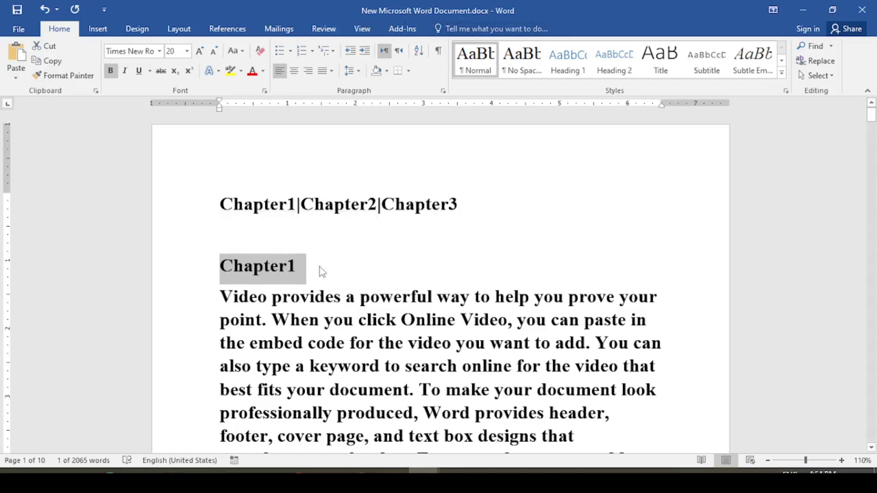
key("alt")
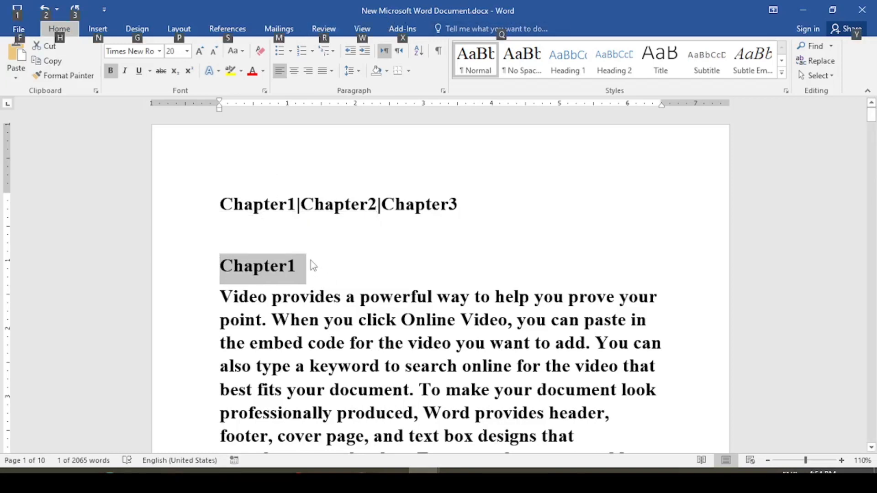
key("n")
key("k")
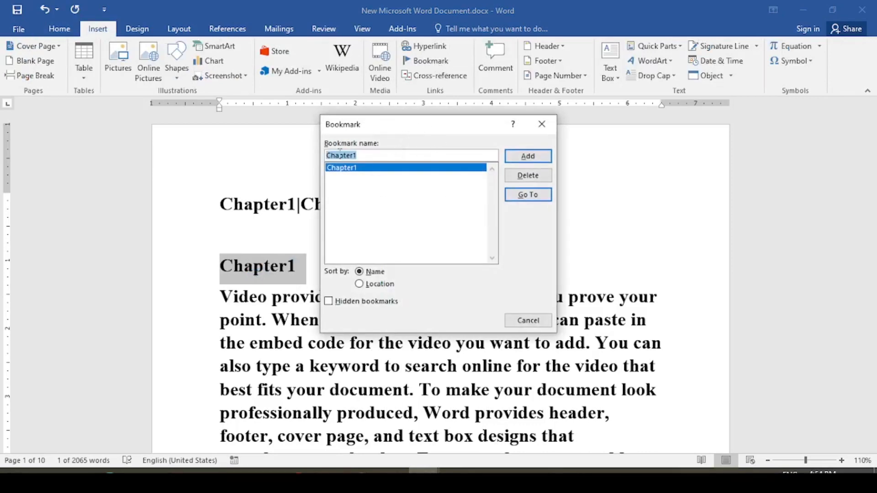
left_click(366, 158)
left_click(536, 156)
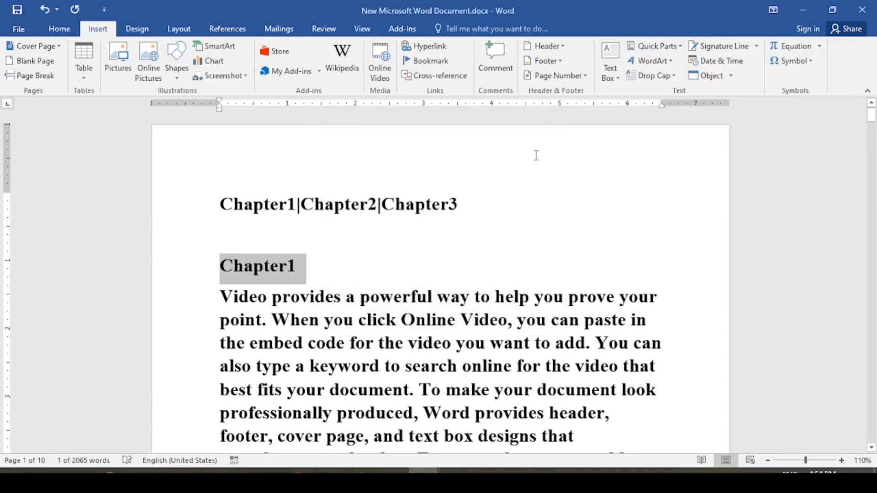
left_click(327, 272)
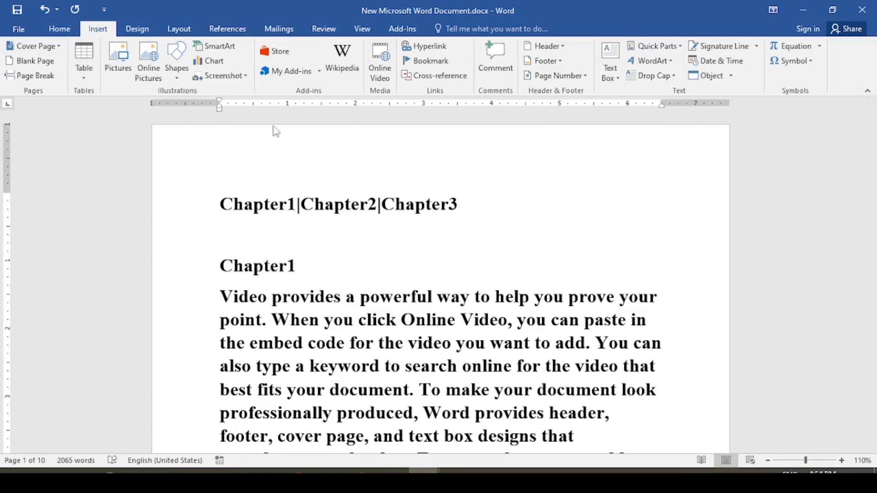
left_click(436, 61)
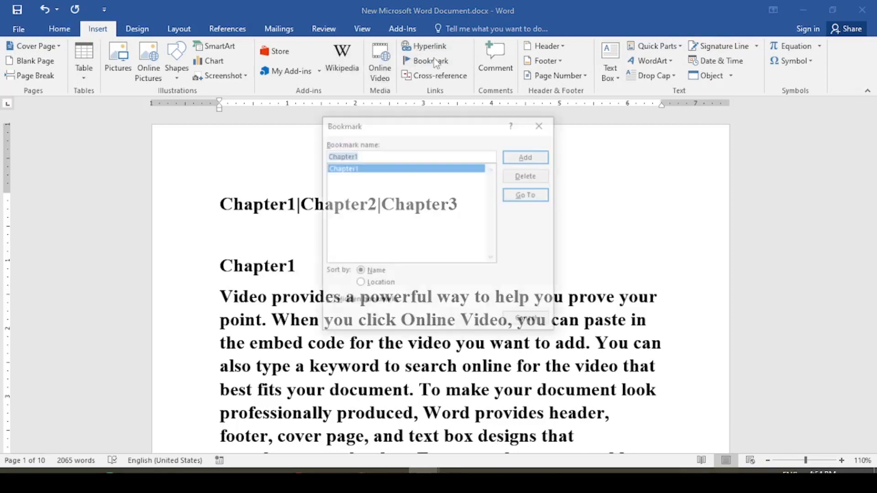
left_click(542, 124)
Select the Chapter2 heading and assign the existing Chapter1 bookmark name to it
scroll(340, 302, "down", 10)
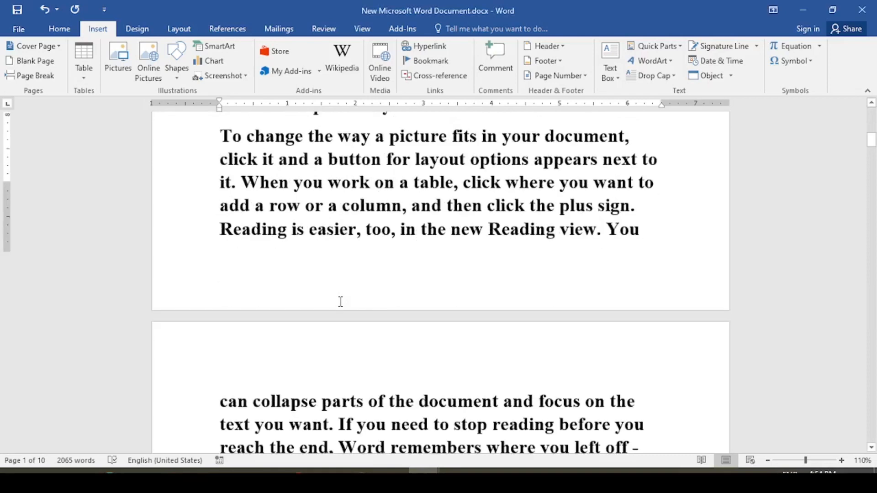
scroll(340, 302, "down", 10)
scroll(338, 317, "down", 10)
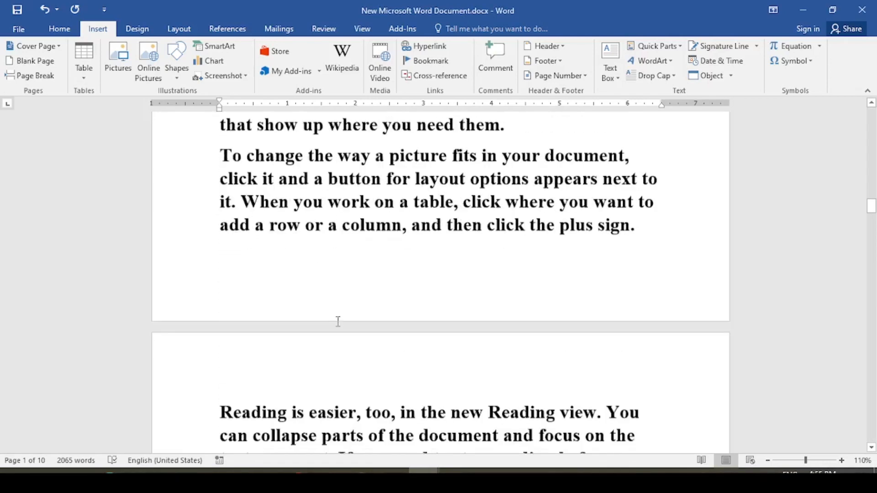
scroll(338, 321, "down", 15)
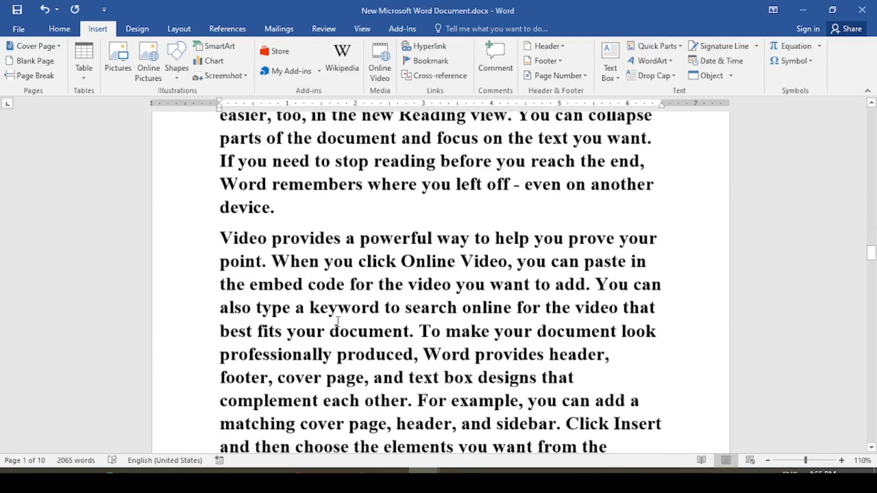
scroll(338, 321, "down", 20)
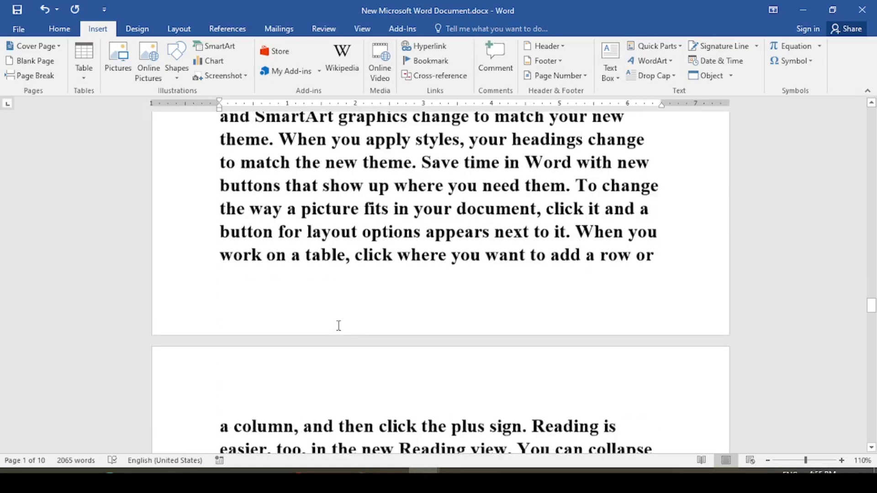
scroll(339, 327, "down", 5)
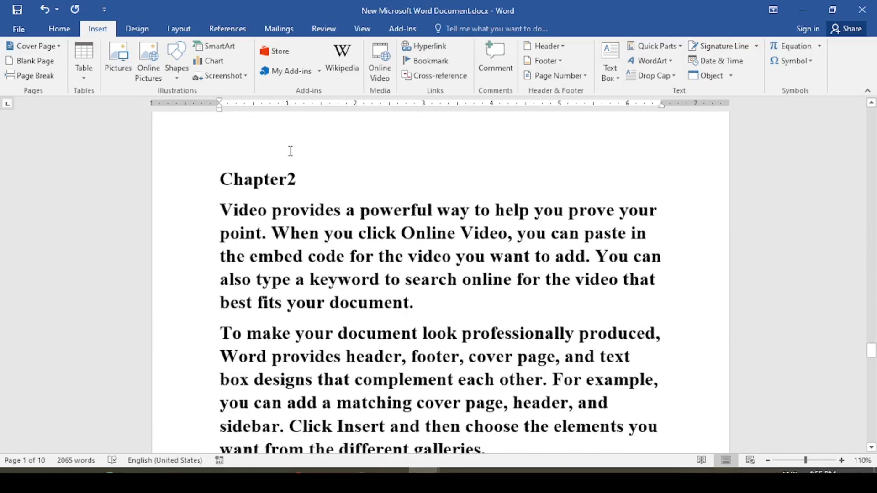
left_click_drag(305, 184, 223, 180)
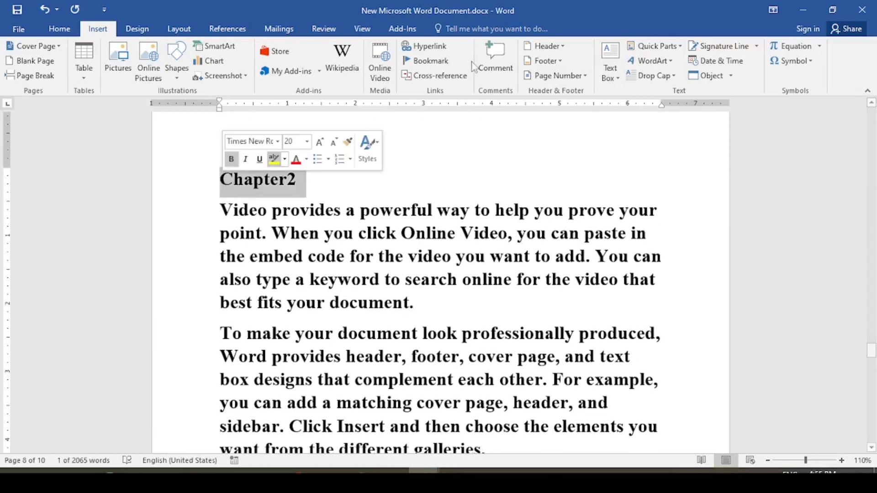
left_click(416, 63)
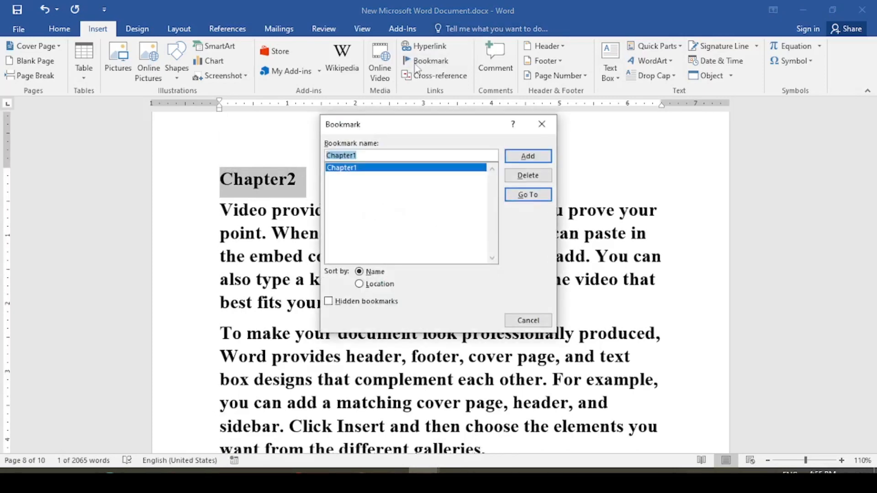
left_click(522, 159)
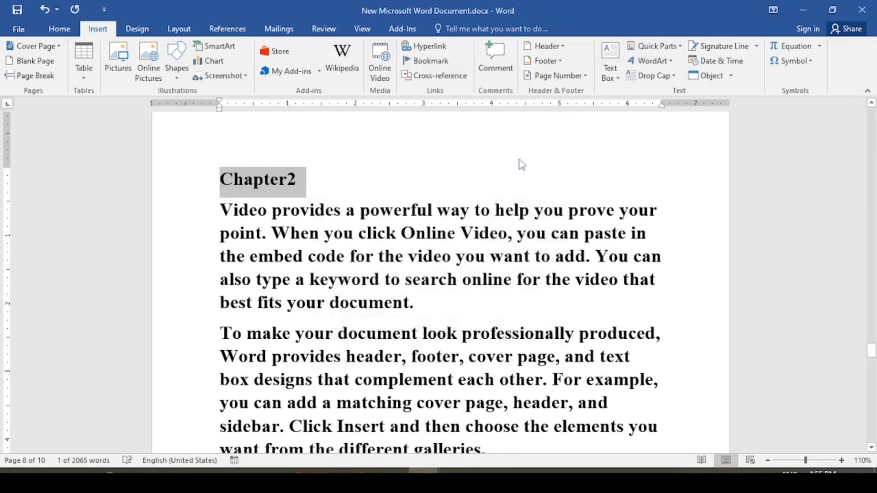
Add a second bookmark named "Chapter2" to the selected Chapter2 heading
left_click(441, 64)
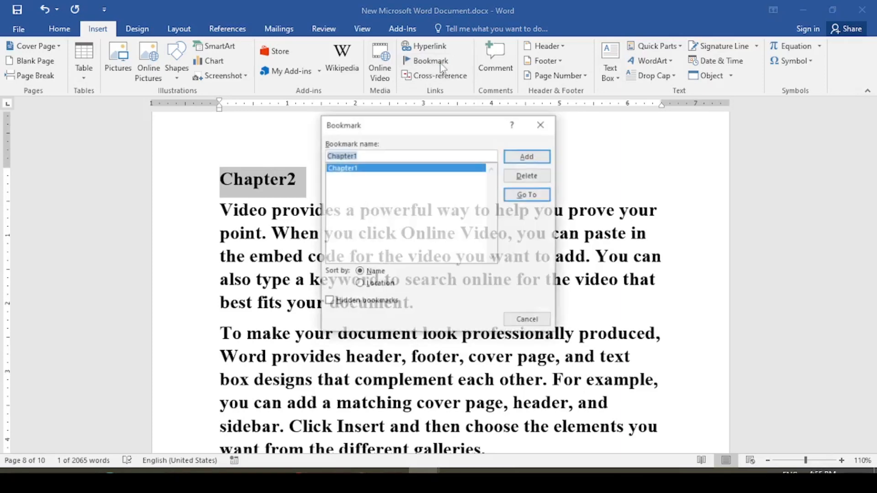
left_click(376, 156)
key("BackSpace")
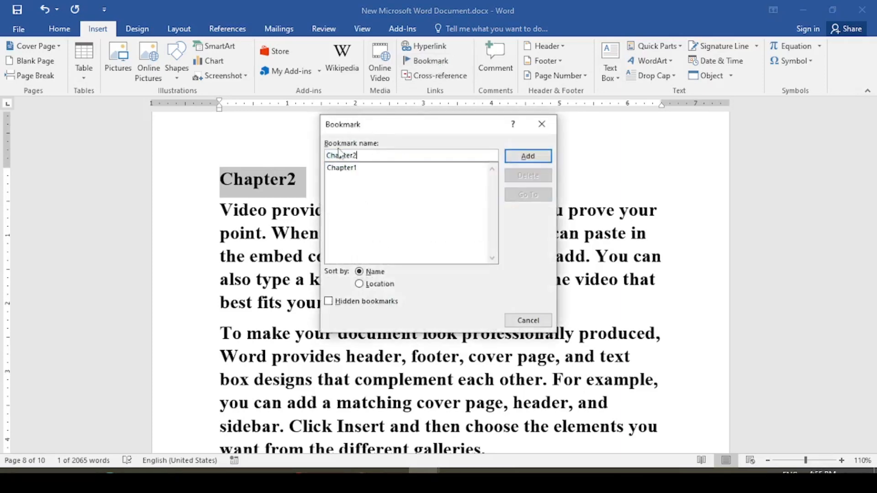
left_click(528, 161)
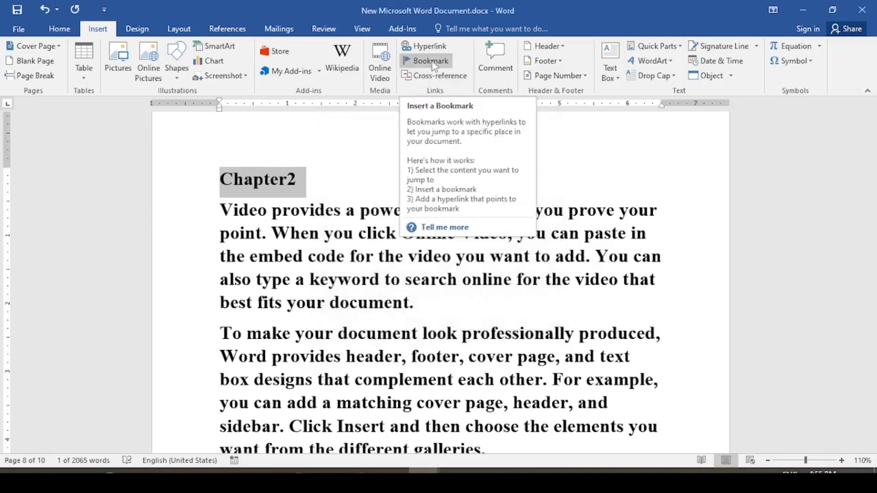
left_click(332, 176)
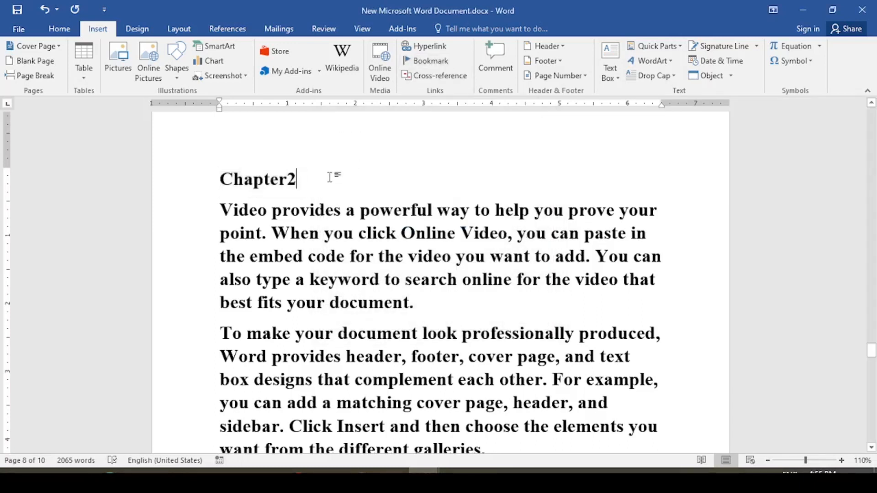
Select the Chapter1 heading on the first page and review the Chapter1 entry in the bookmark list
key("ctrl+Home")
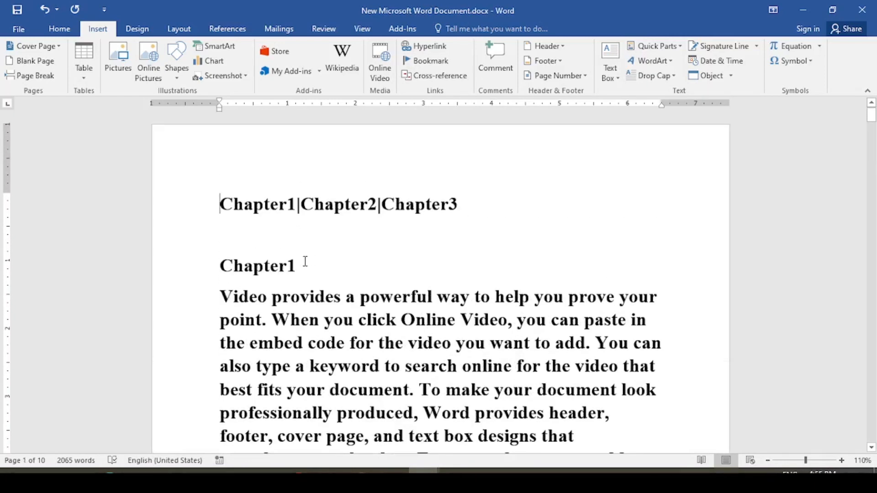
left_click(303, 263)
left_click_drag(302, 267, 220, 268)
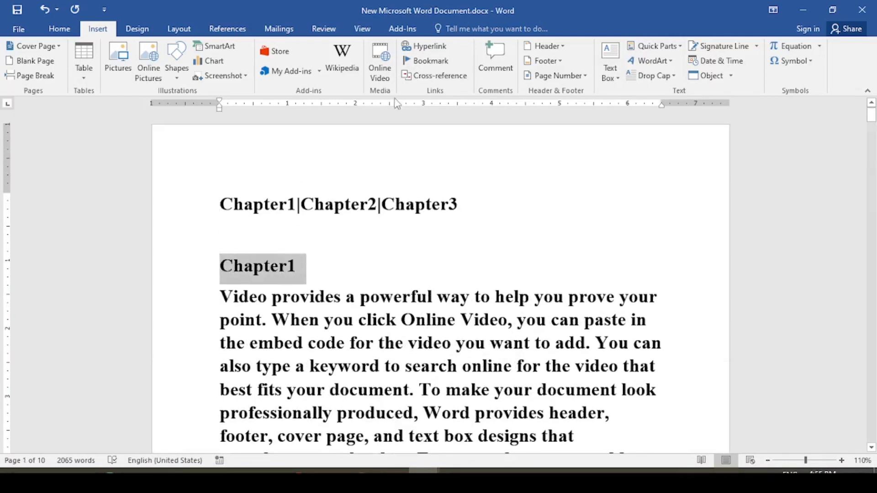
left_click(431, 64)
left_click(364, 168)
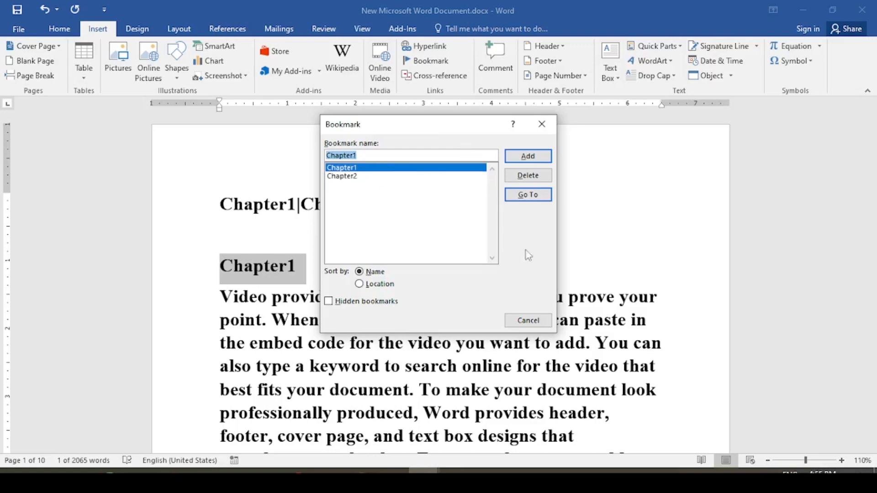
left_click(529, 321)
Bookmark the Chapter3 heading as "Chapter3"
scroll(873, 208, "down", 10)
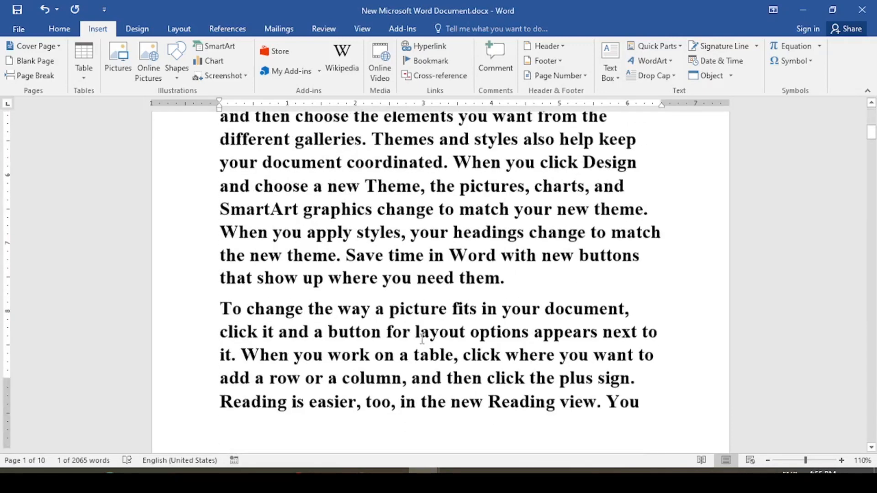
left_click_drag(875, 208, 874, 354)
scroll(526, 343, "down", 12)
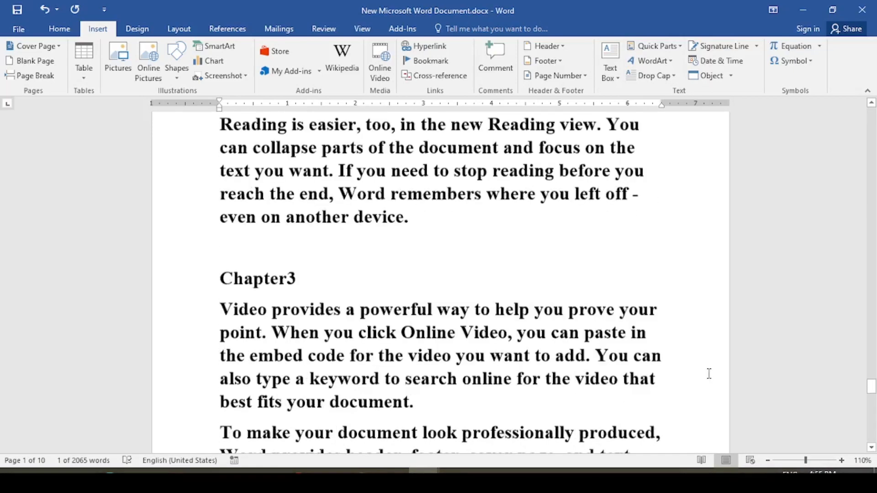
scroll(345, 251, "down", 1)
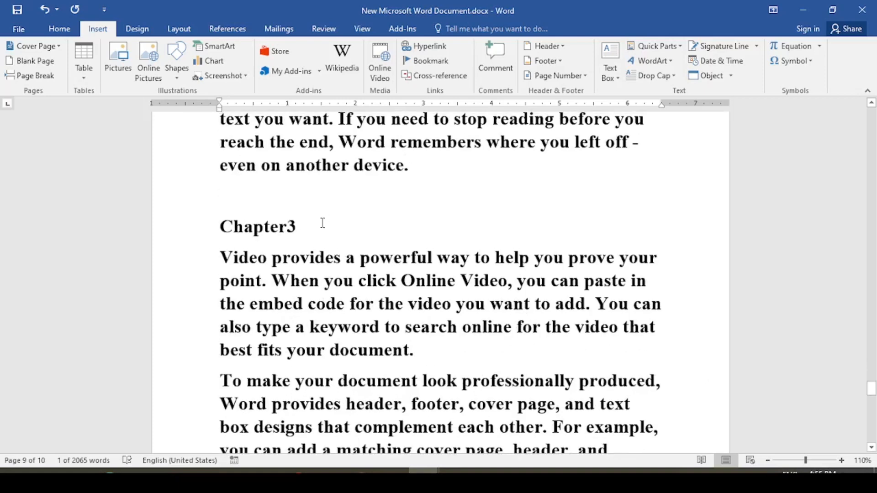
left_click_drag(322, 223, 217, 227)
left_click(429, 60)
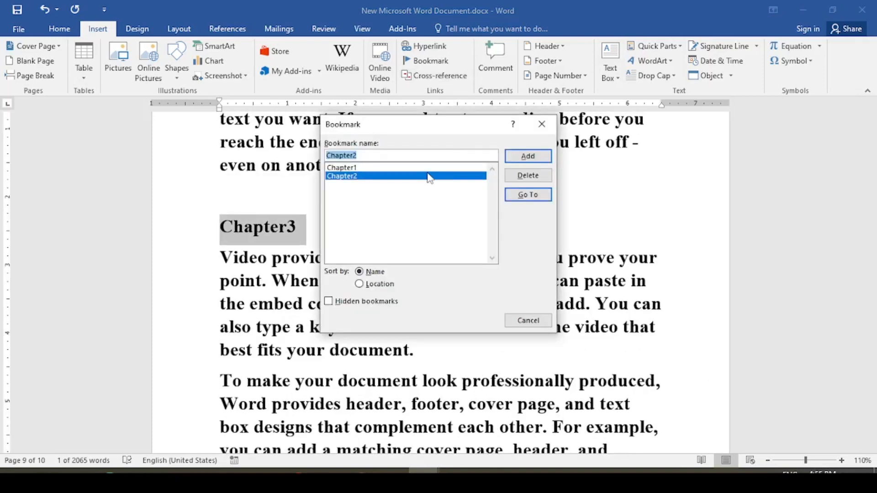
left_click(428, 156)
key("BackSpace")
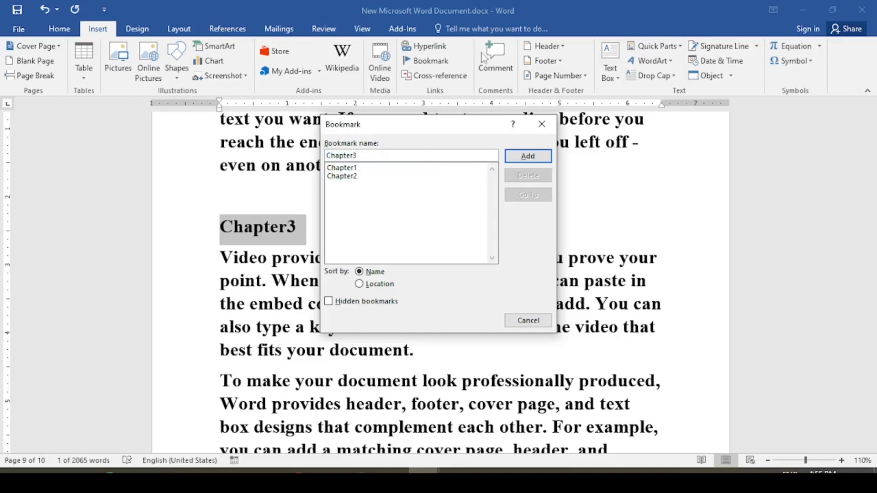
type("3")
left_click(525, 159)
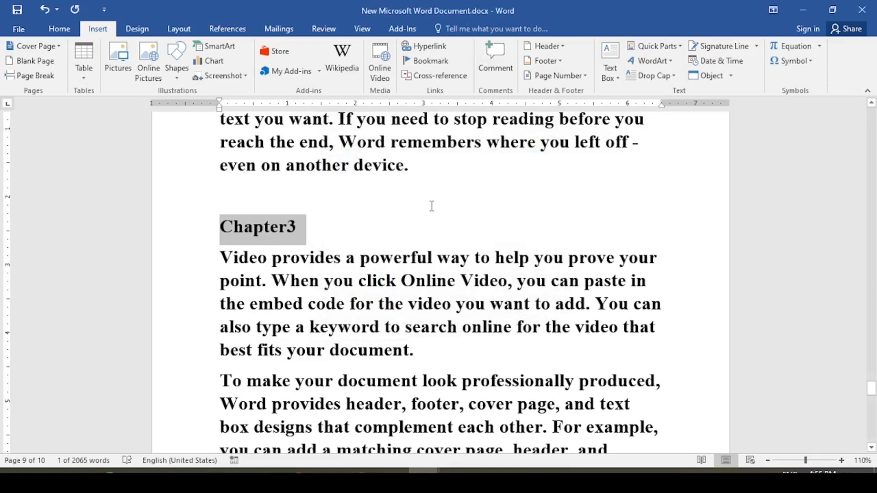
Hyperlink the Chapter1 entry in the navigation line on the first page to the Chapter1 bookmark in this document
key("ctrl+Home")
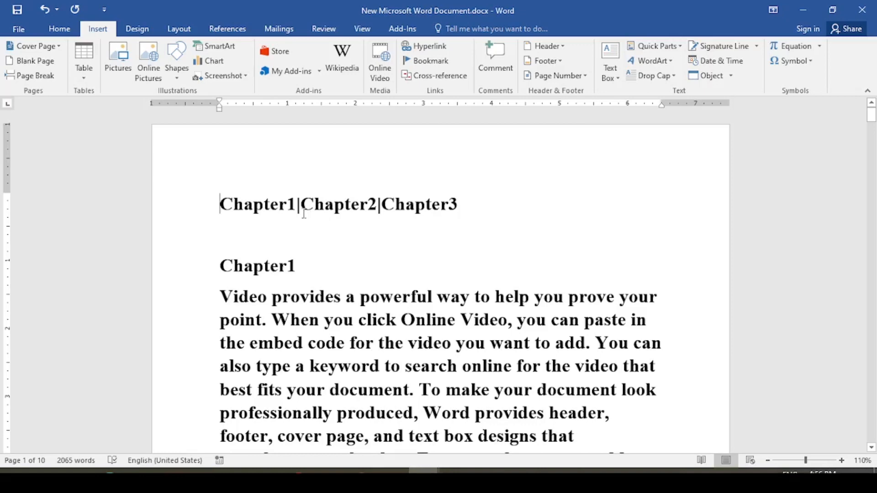
left_click_drag(298, 206, 223, 206)
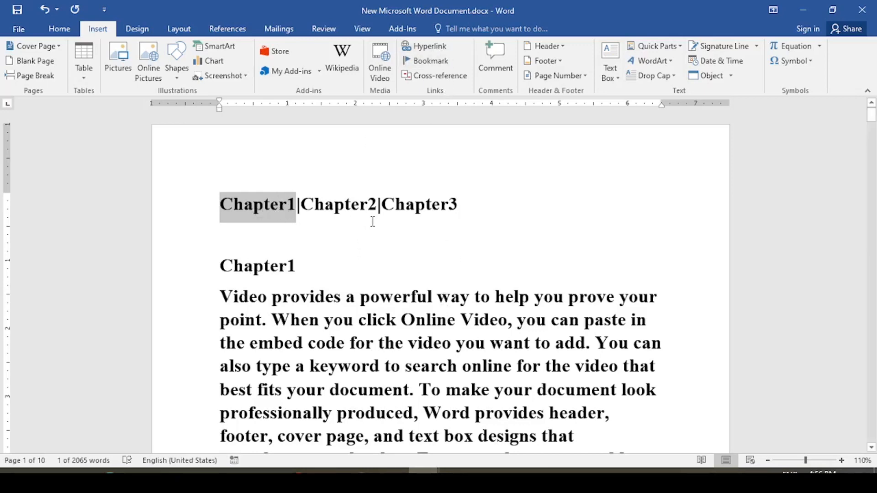
key("ctrl+k")
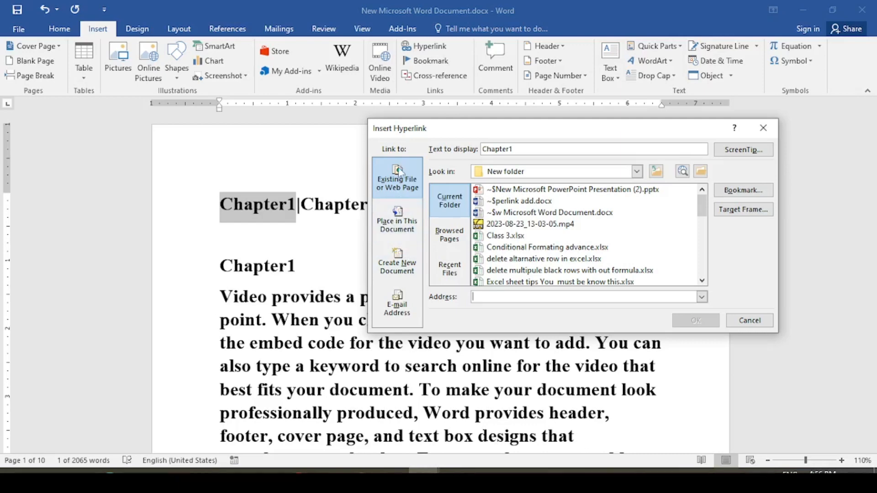
left_click_drag(462, 130, 430, 133)
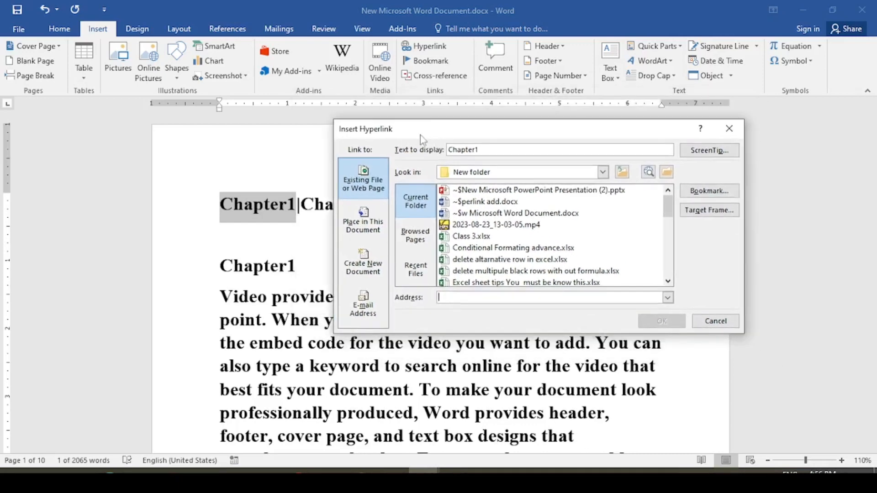
left_click(368, 233)
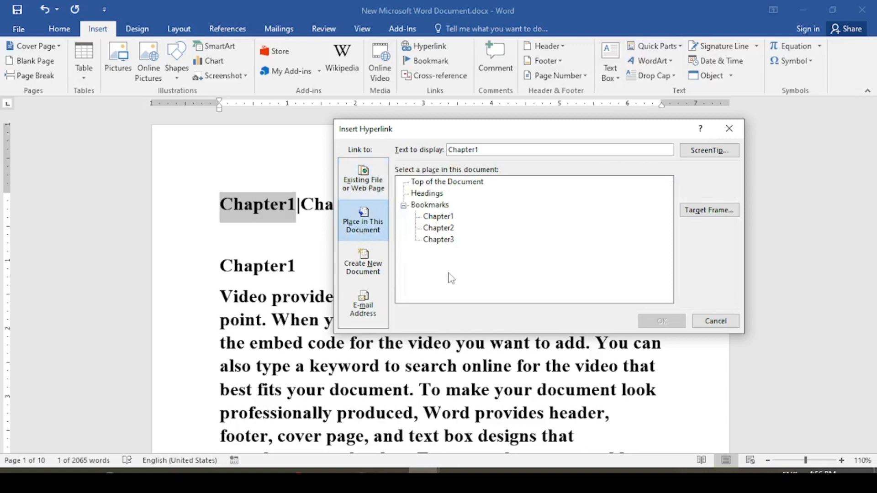
left_click(440, 217)
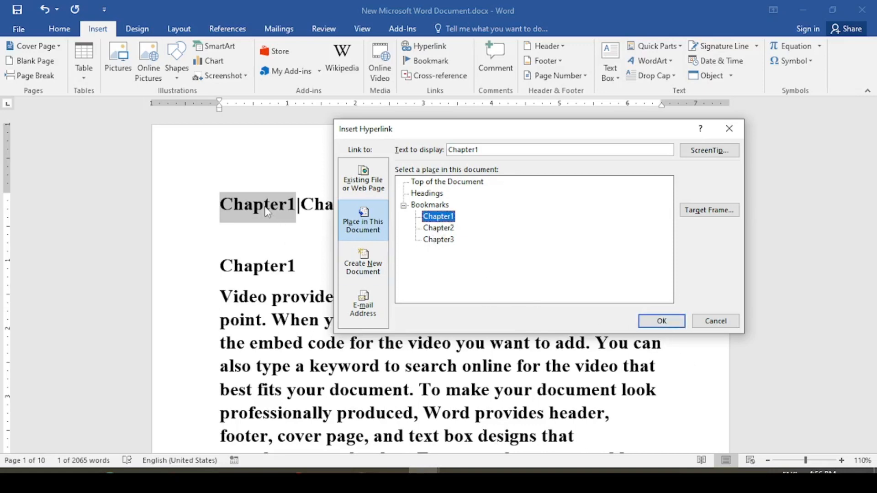
left_click(661, 321)
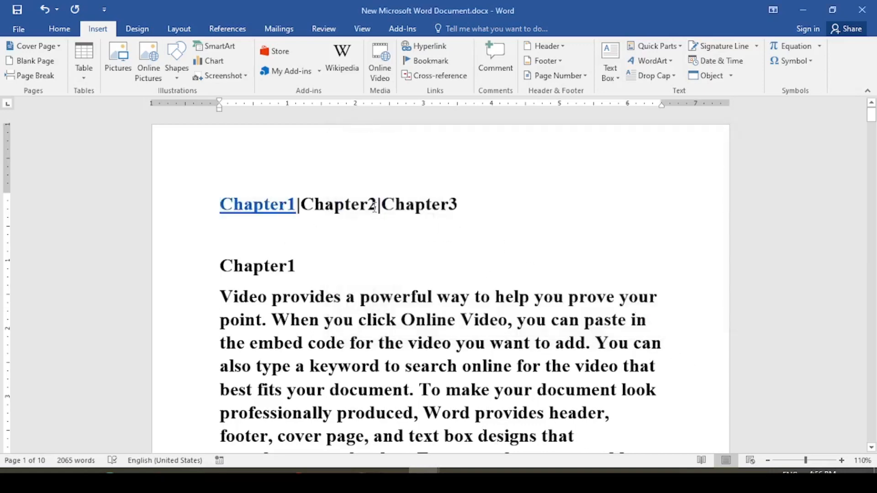
Hyperlink the Chapter2 entry in the navigation line to the Chapter2 bookmark in this document
left_click_drag(377, 206, 303, 204)
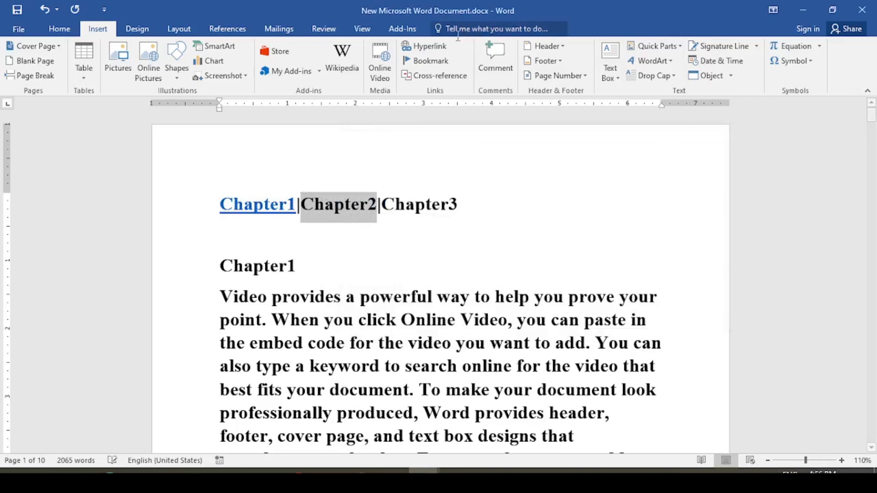
left_click(424, 46)
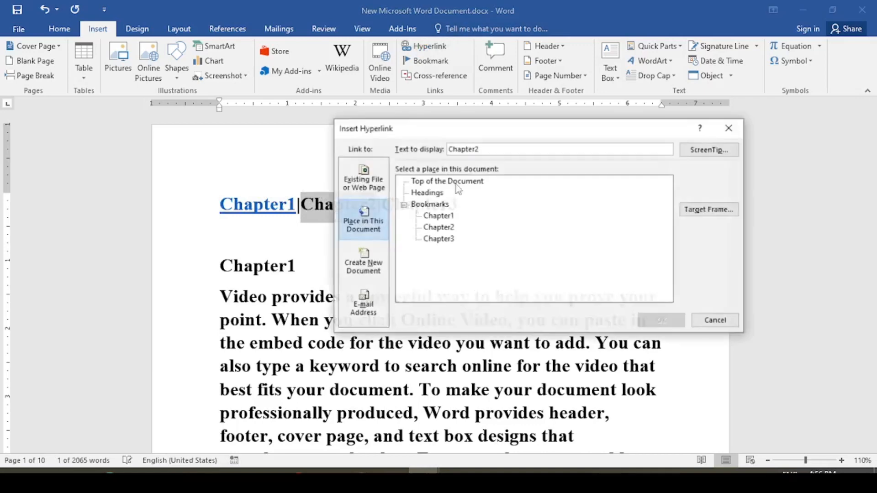
left_click(439, 228)
left_click(662, 320)
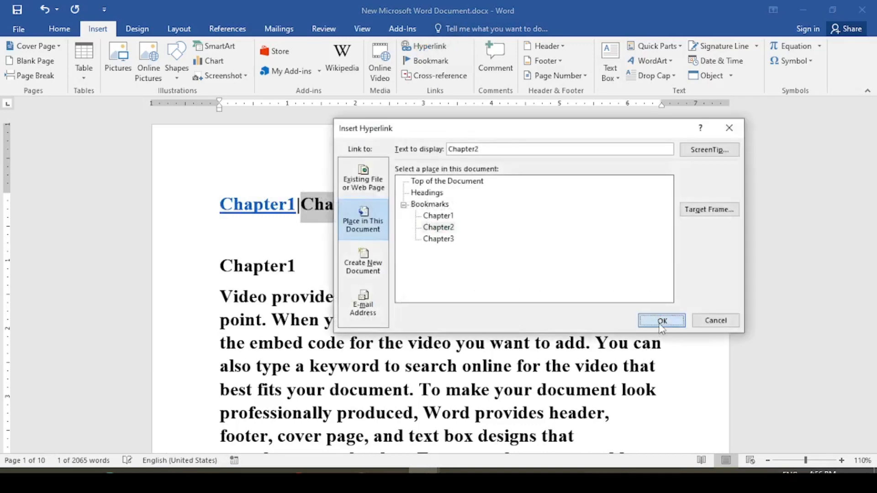
Hyperlink the Chapter3 entry in the navigation line to the Chapter3 bookmark in this document
left_click_drag(457, 205, 382, 203)
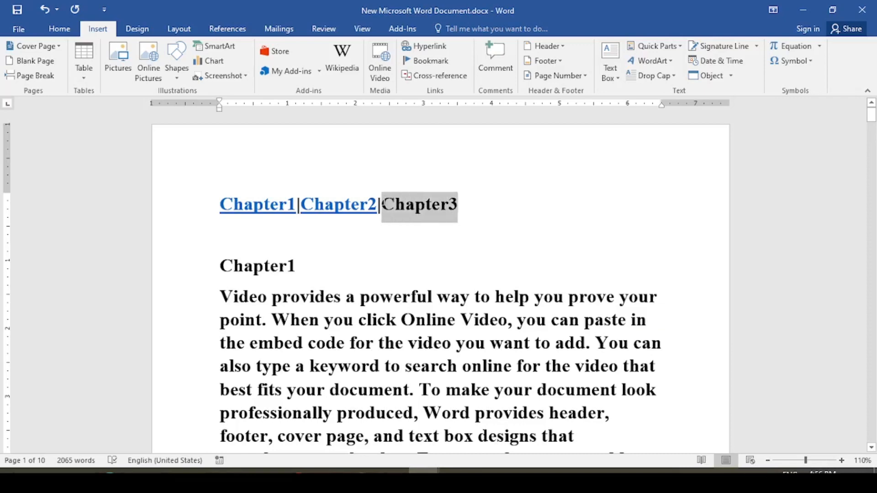
left_click(433, 47)
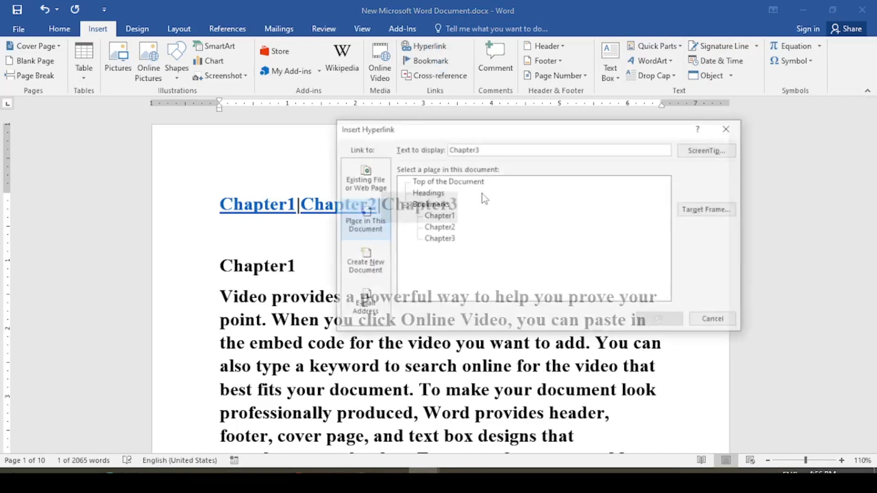
left_click(446, 242)
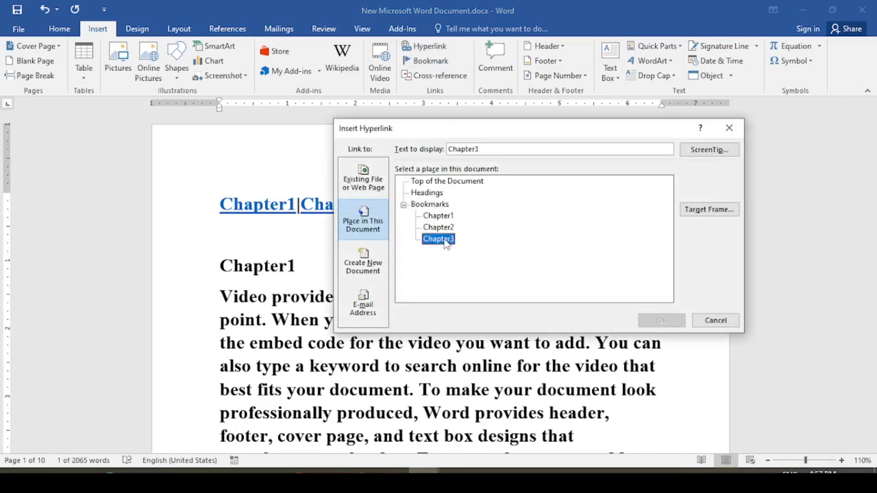
left_click(660, 321)
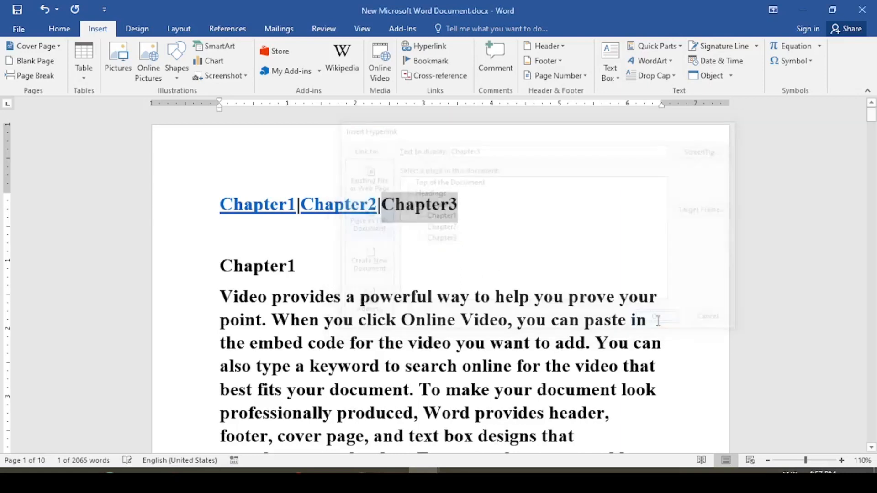
left_click(507, 247)
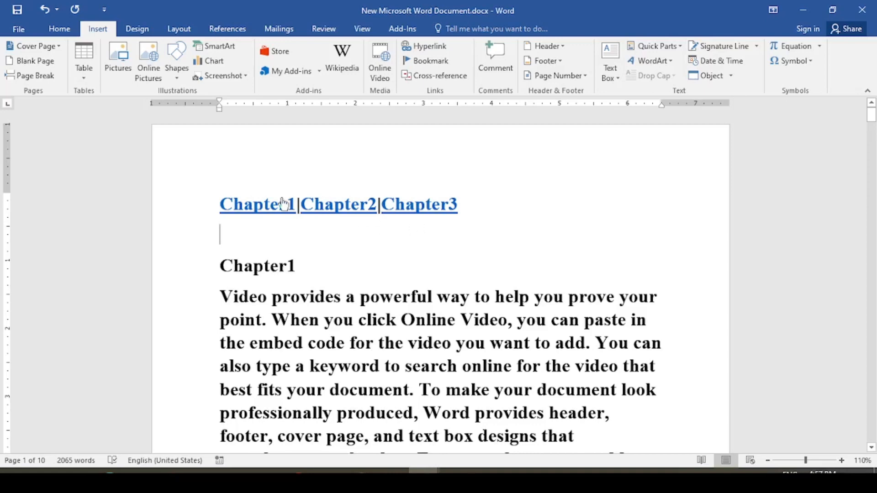
Test the Chapter1, Chapter2 and Chapter3 links in turn, returning to the start of the document after each one
left_click(272, 211, "ctrl")
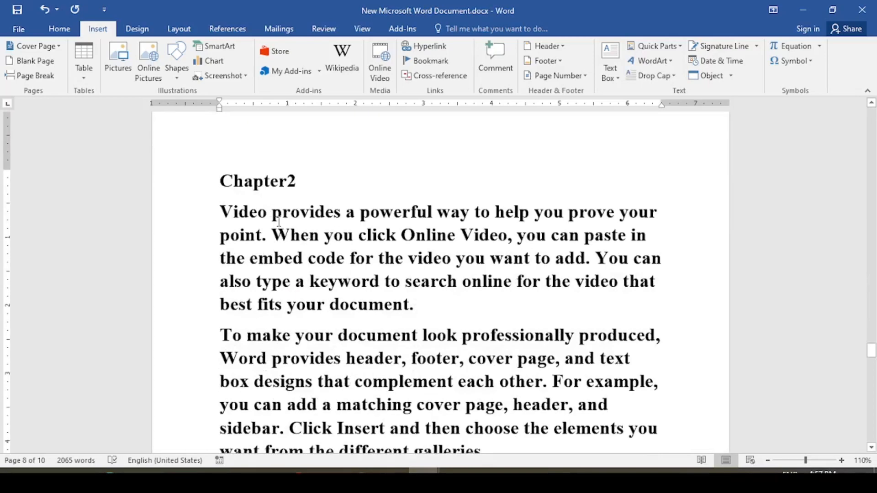
key("ctrl+Home")
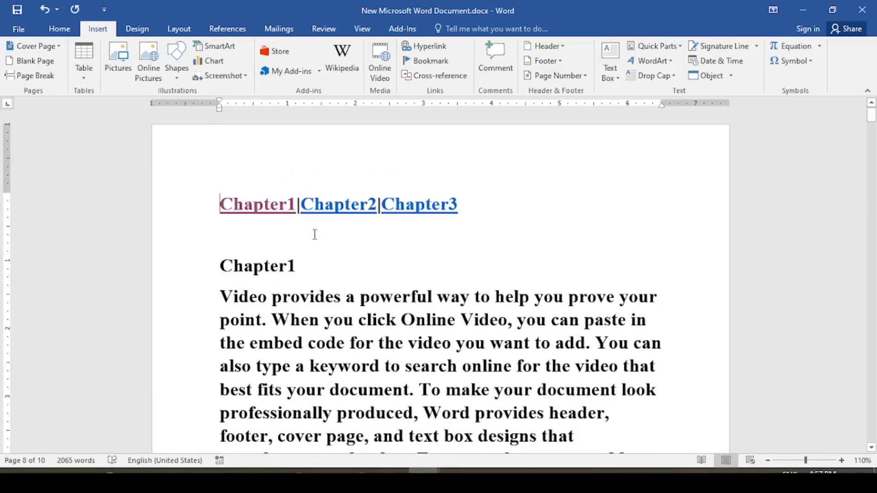
left_click(347, 221, "ctrl")
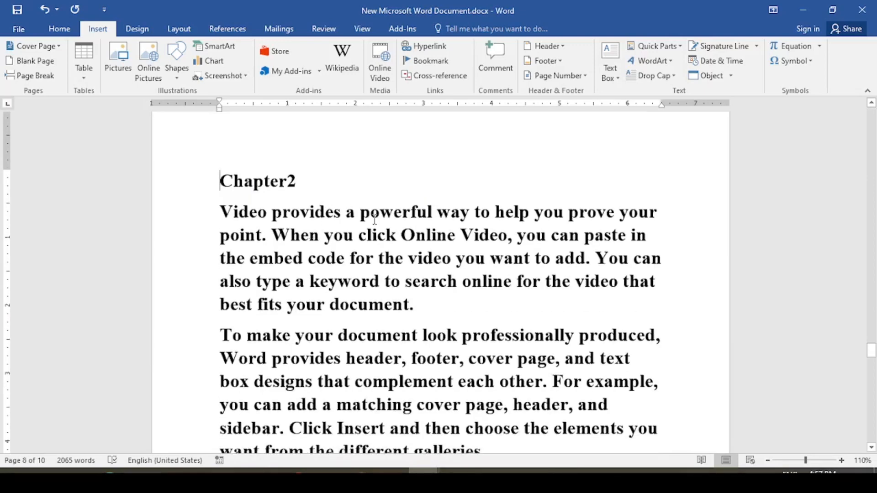
key("ctrl+Home")
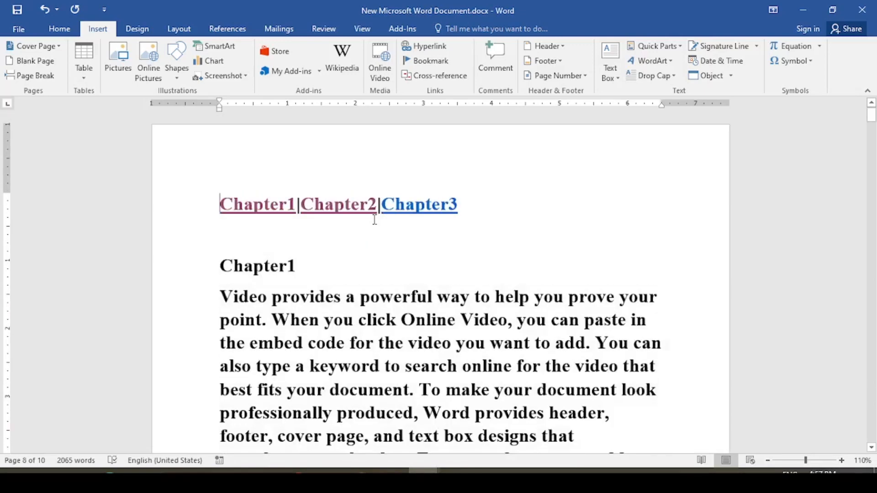
left_click(424, 210, "ctrl")
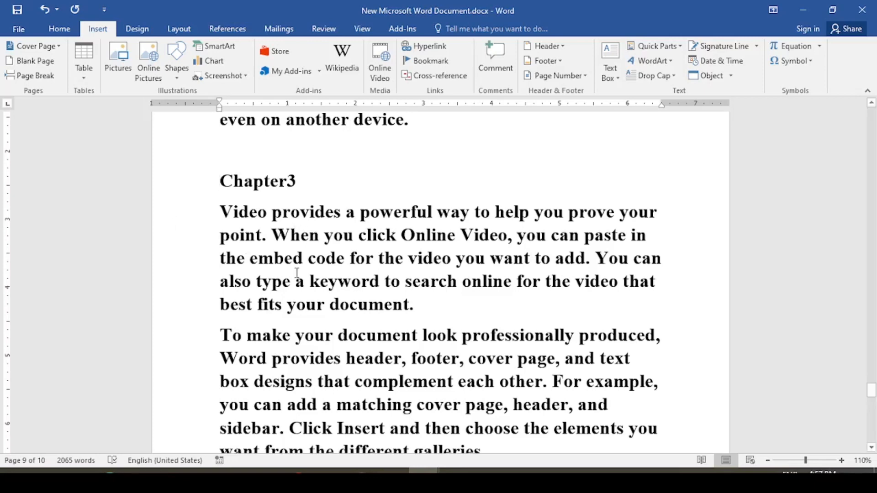
key("ctrl+Home")
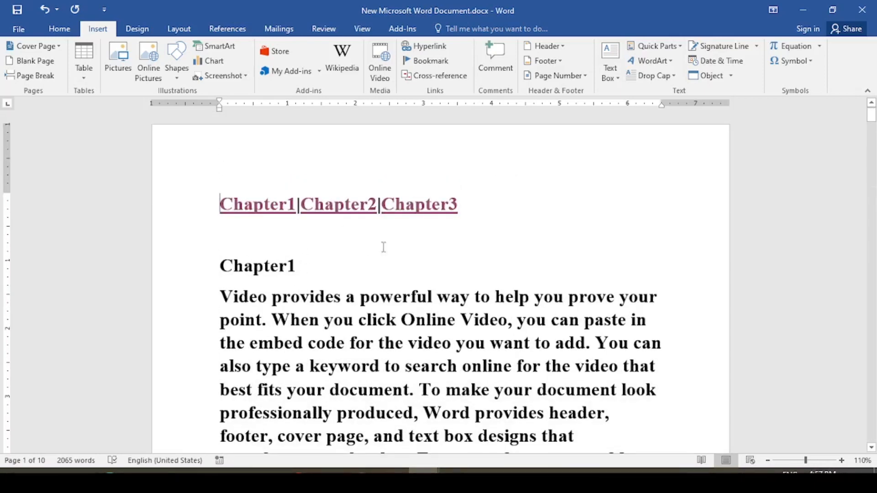
Reassign the existing Chapter1 bookmark to the Chapter1 entry in the navigation line on the first page
left_click_drag(297, 204, 220, 209)
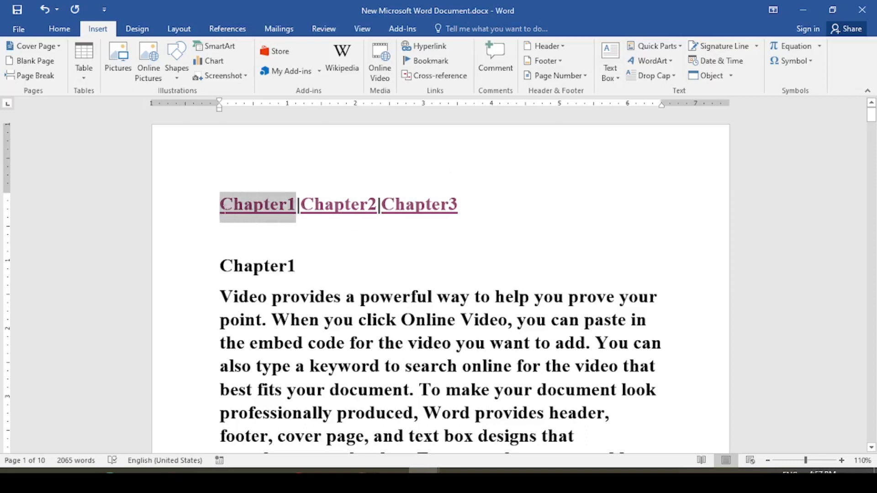
left_click(448, 64)
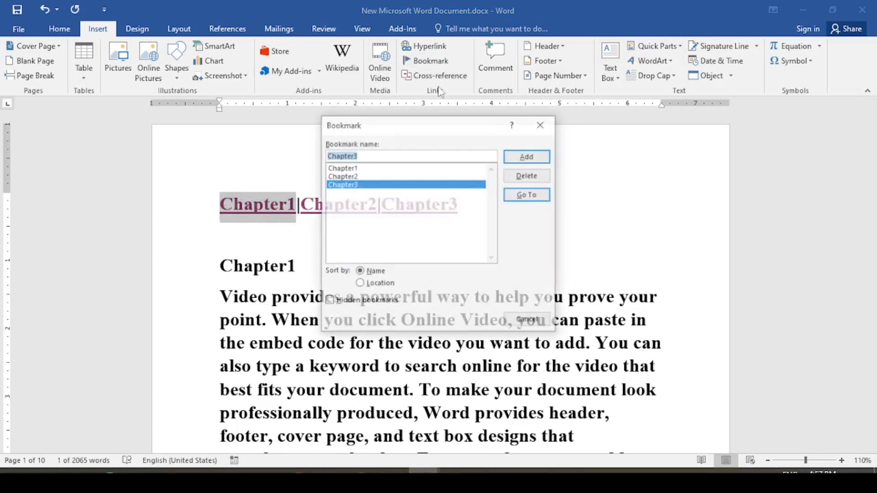
left_click(352, 168)
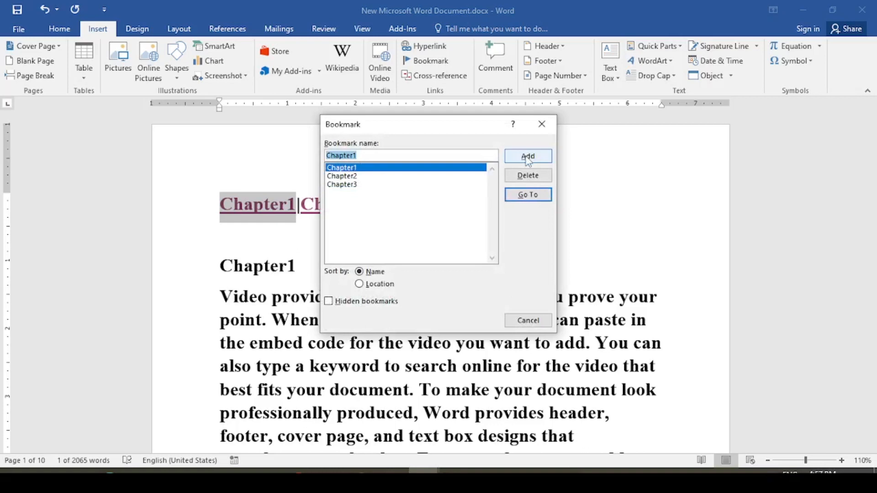
left_click(528, 156)
left_click(316, 236)
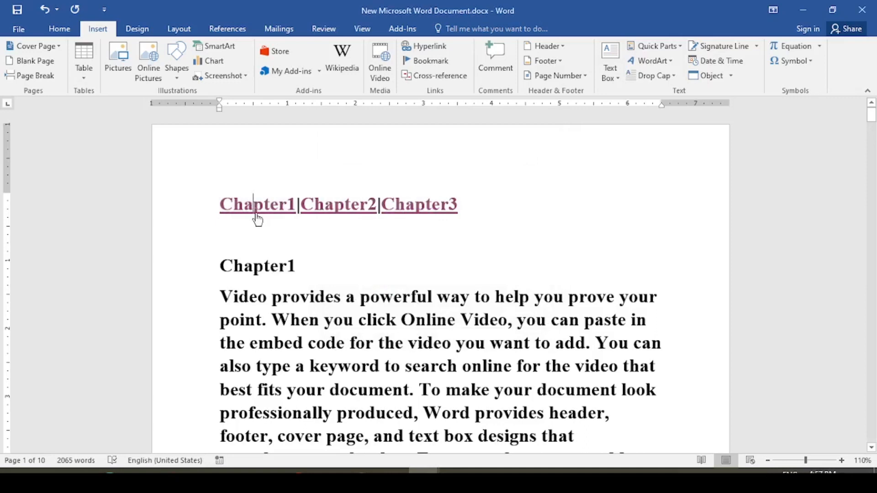
Follow the Chapter1 link to check its target, and place the cursor at the end of the Chapter1 heading
left_click(256, 213, "ctrl")
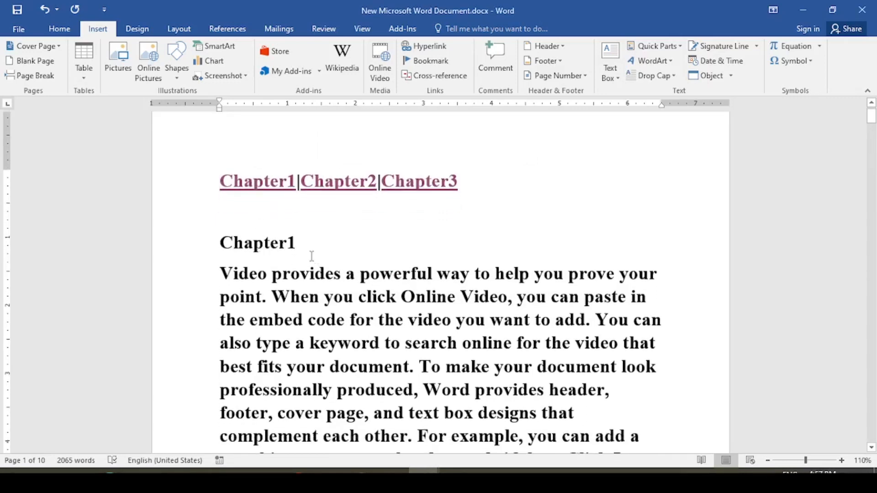
left_click(288, 185)
left_click(324, 240)
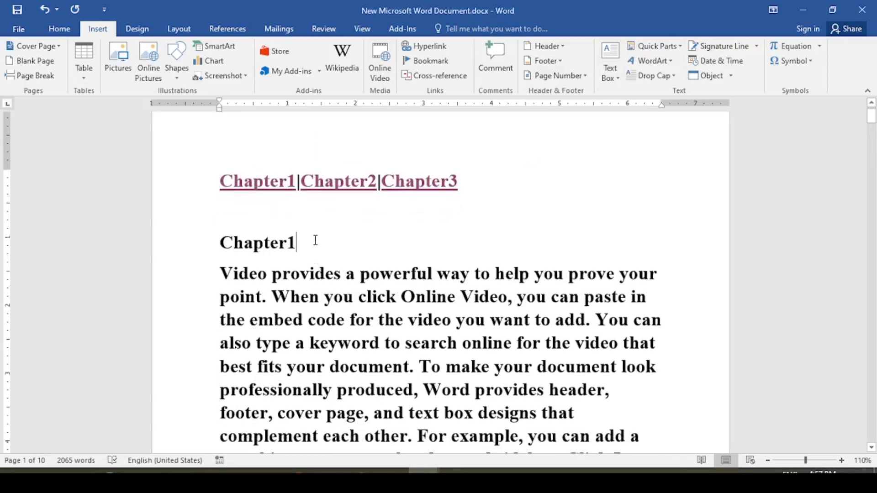